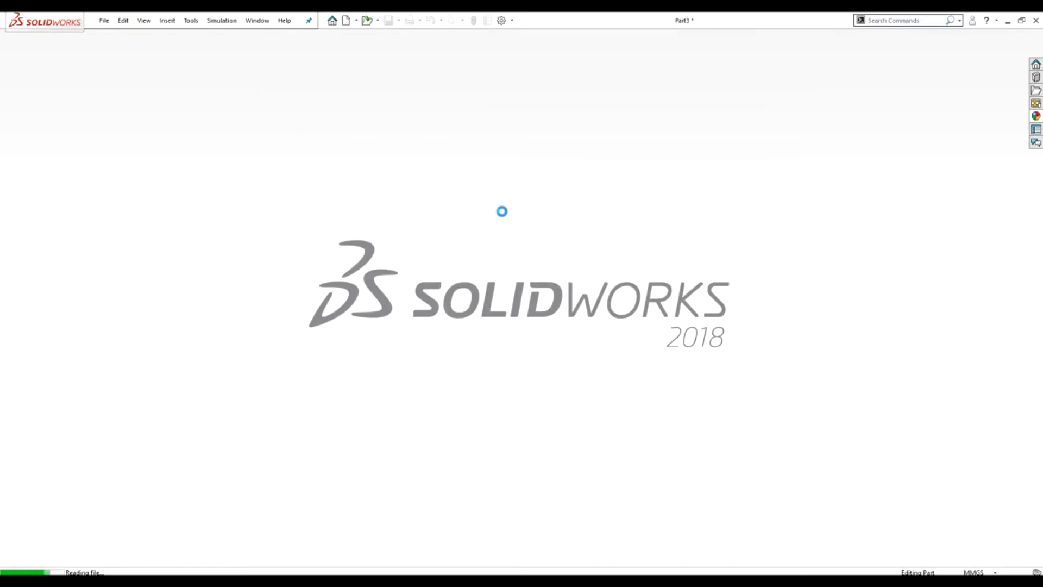
Start the Mesh Prep Wizard on the imported boot mesh Mesh1 and continue to mesh orientation.
middle_click_drag(777, 267, 728, 489)
middle_click_drag(810, 380, 842, 388)
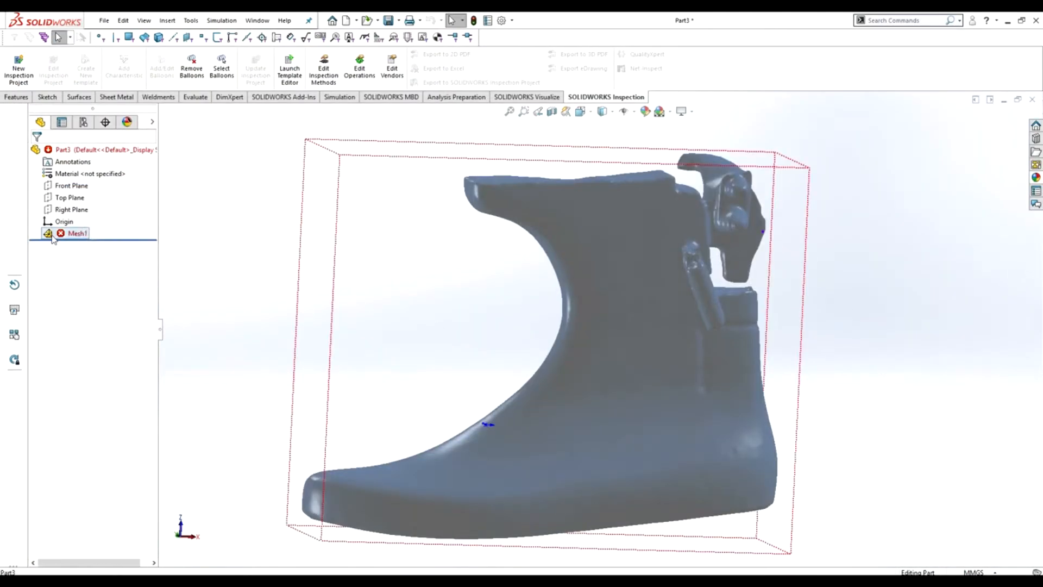
right_click(53, 235)
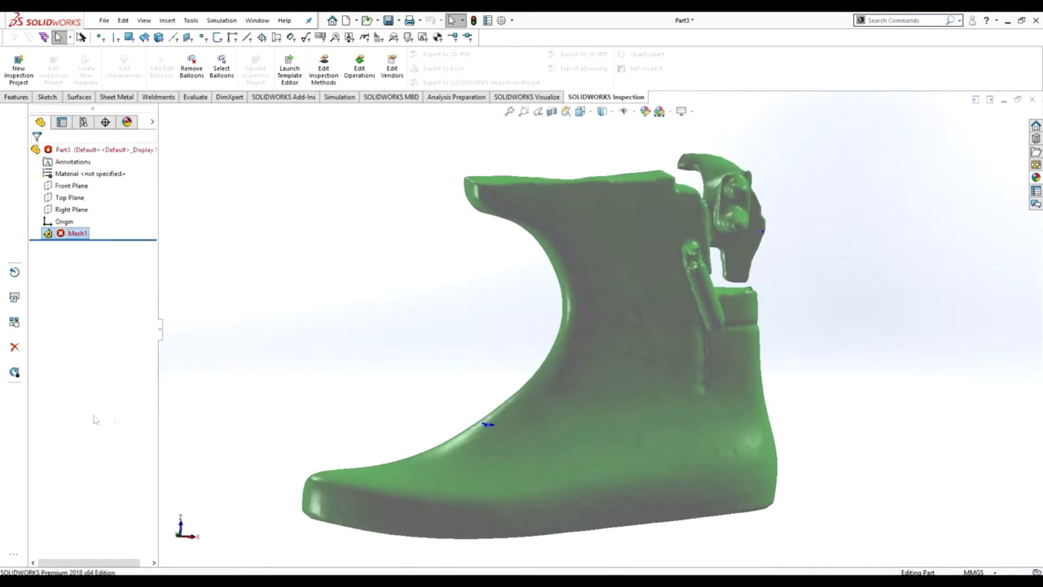
left_click(100, 414)
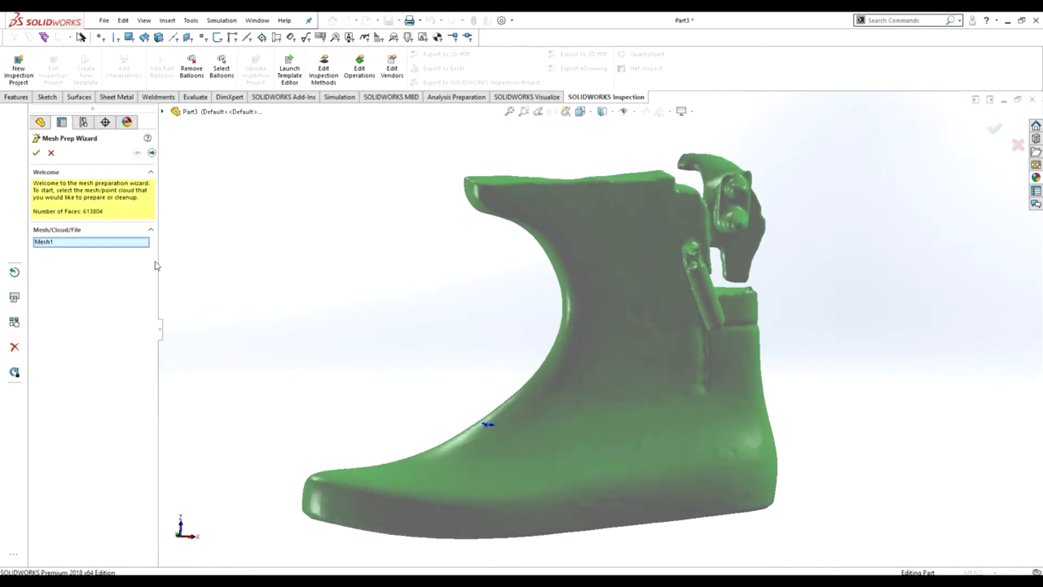
left_click(152, 152)
Look at the Select references orientation method for the boot mesh and continue to noise removal.
middle_click_drag(287, 304, 298, 314)
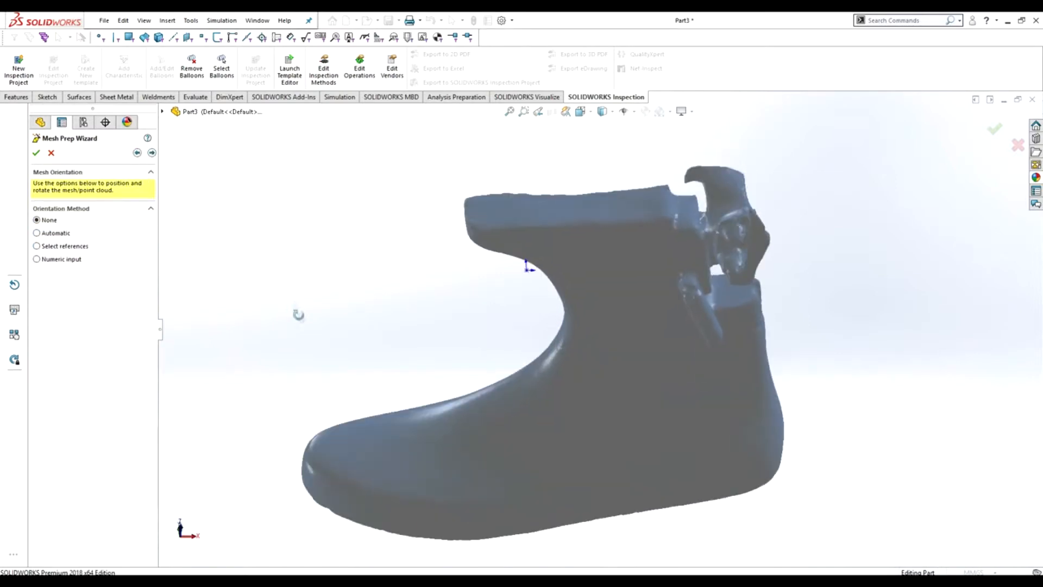
middle_click_drag(454, 281, 505, 251)
left_click(36, 246)
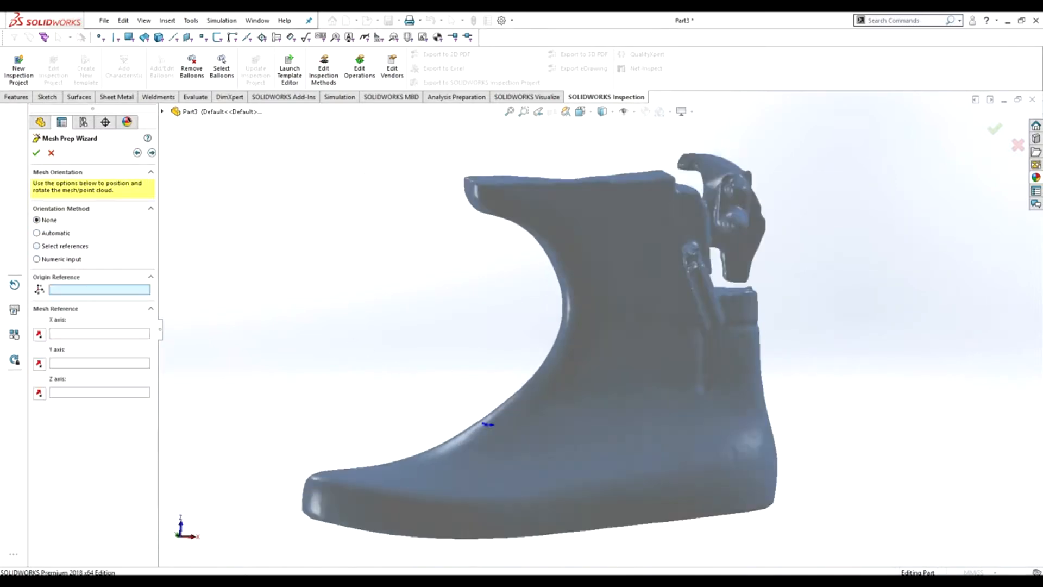
left_click(152, 153)
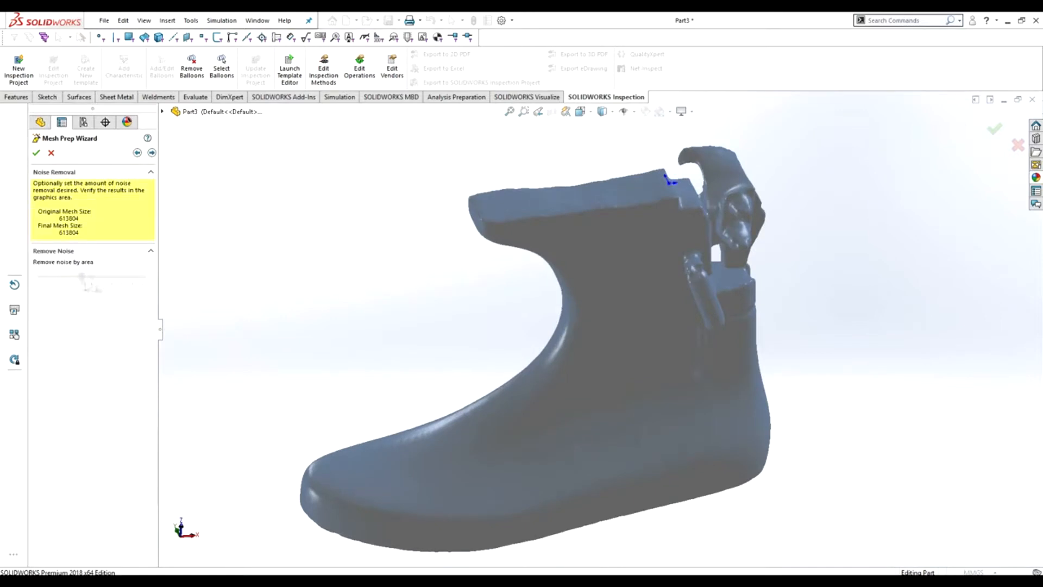
Pass the noise and extraneous data removal stages without deleting any mesh data, continuing to simplification.
left_click(152, 153)
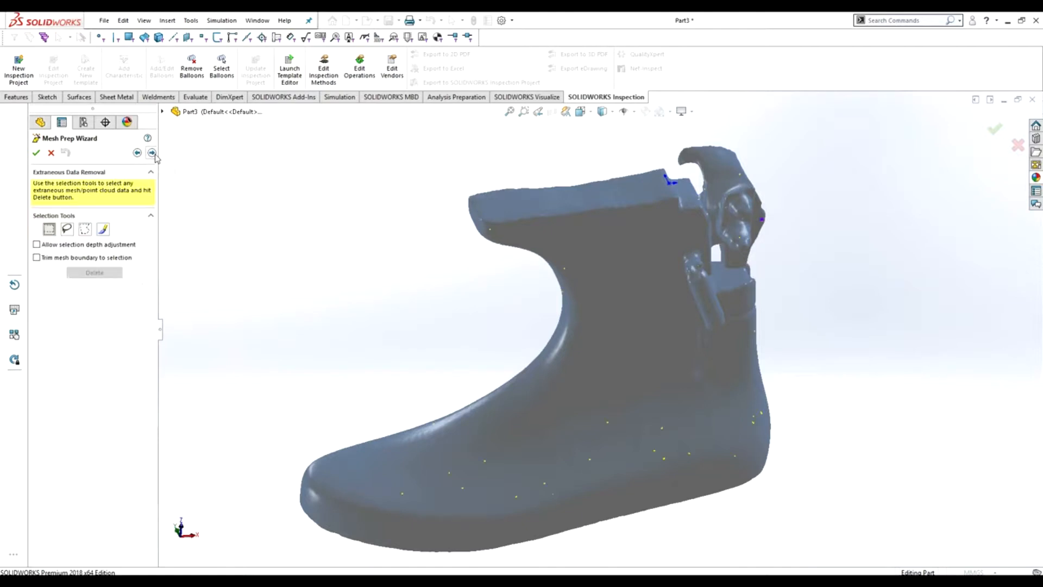
middle_click_drag(871, 440, 877, 383)
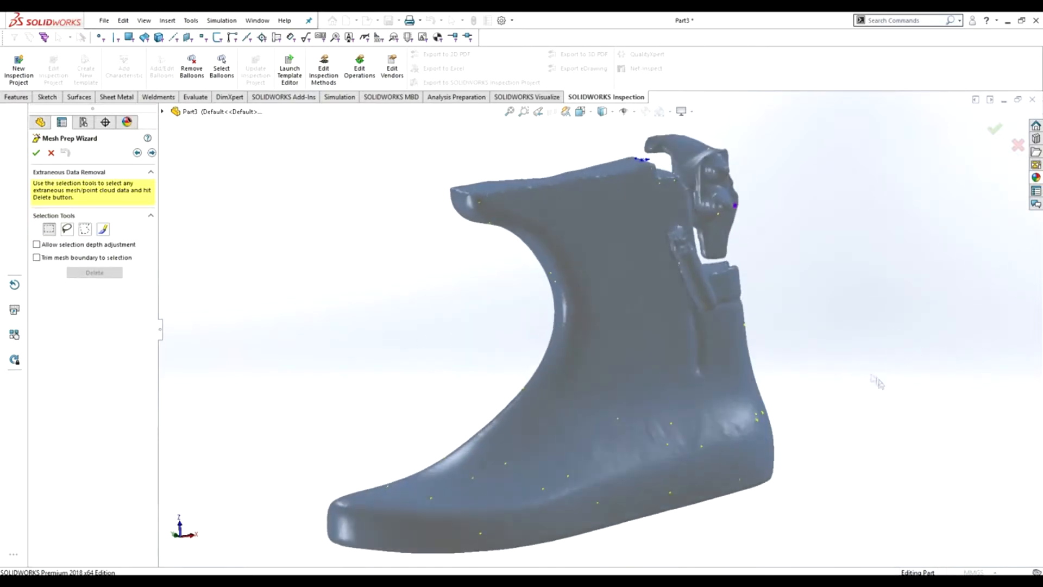
scroll(551, 492, "down", 10)
scroll(559, 369, "up", 12)
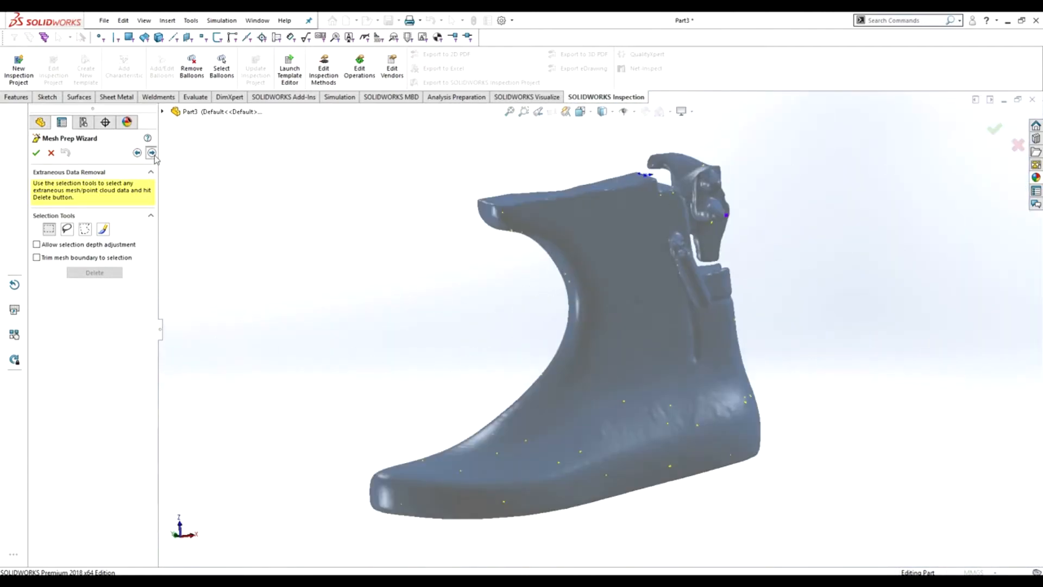
left_click(152, 152)
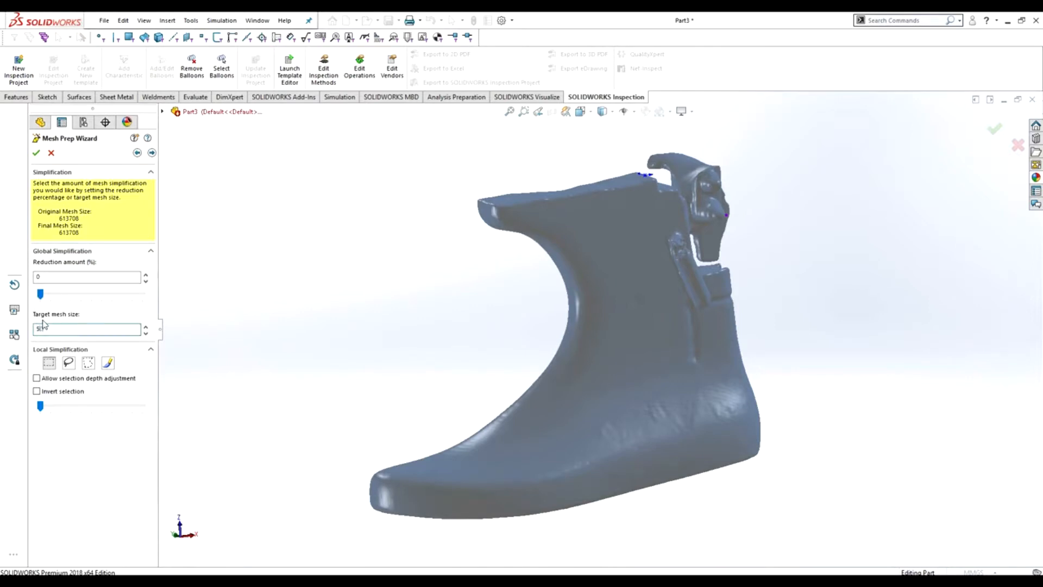
Simplify the mesh to a target size of 50000, accepting removal of the facets with topology errors.
left_click(152, 155)
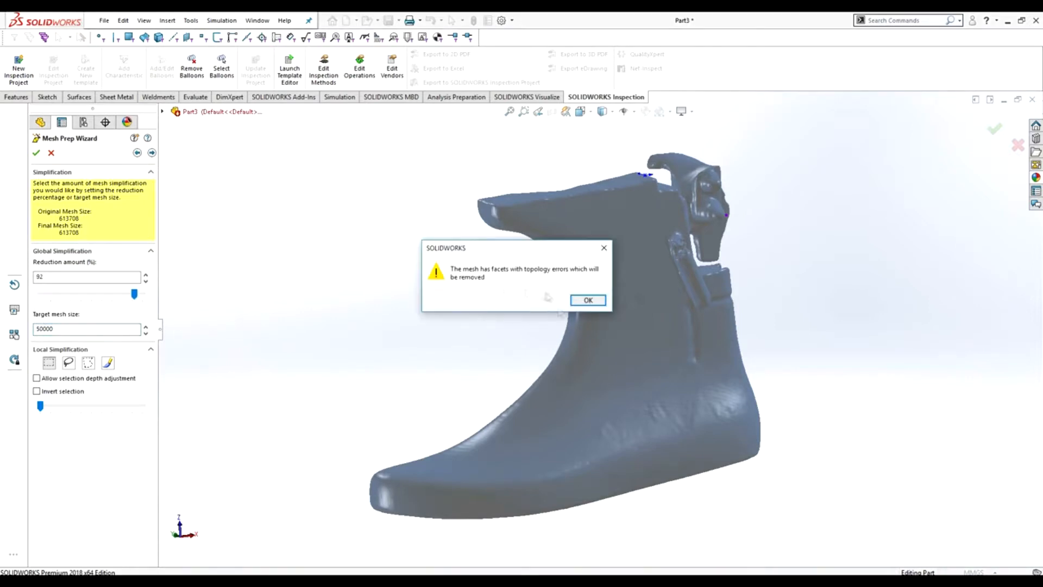
left_click(588, 299)
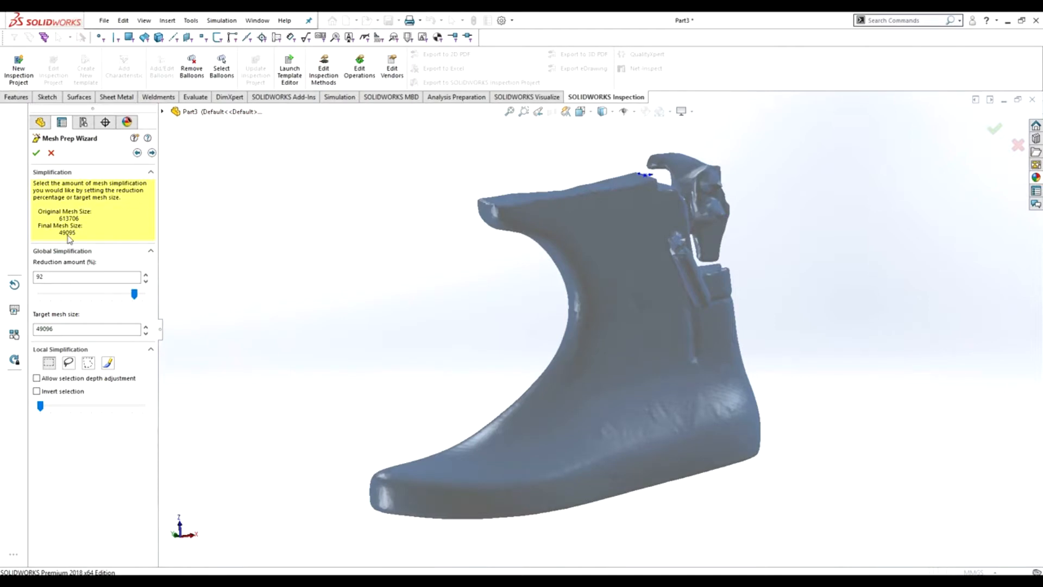
left_click(152, 153)
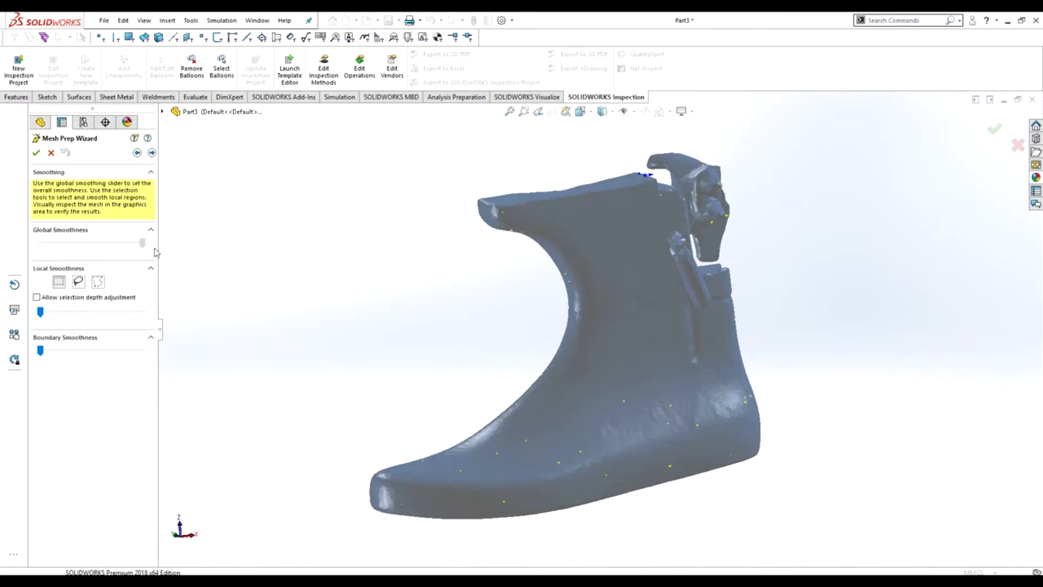
Fill all the detected holes in the mesh and pass it on to the Surface Wizard.
left_click(152, 153)
scroll(816, 437, "down", 3)
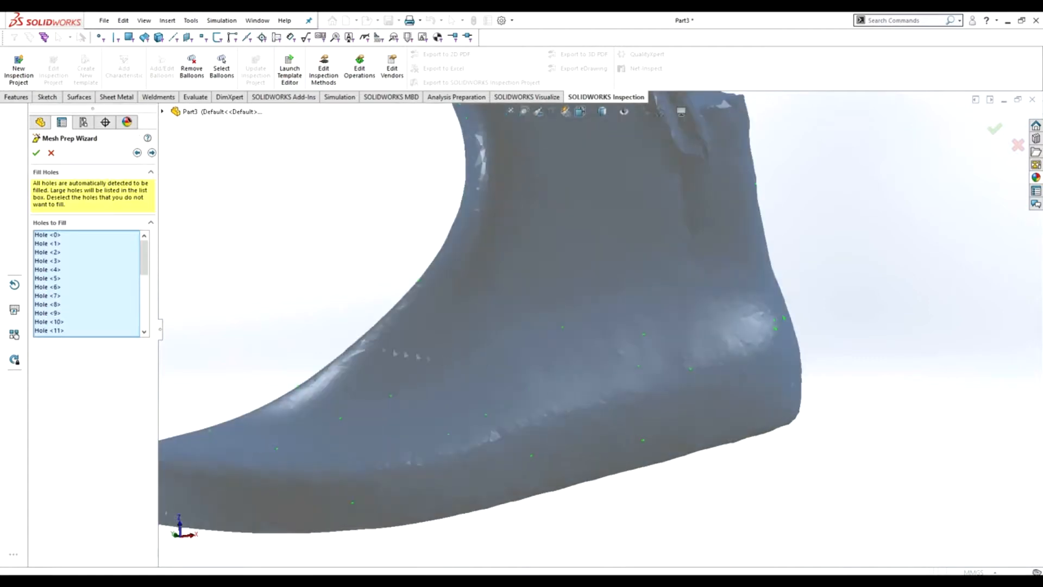
left_click(152, 152)
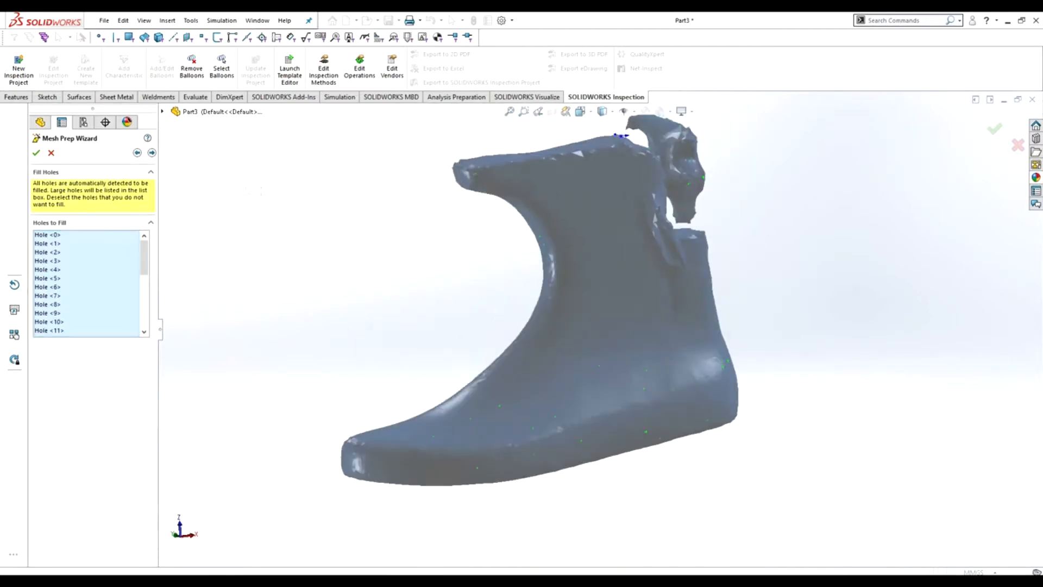
left_click(152, 152)
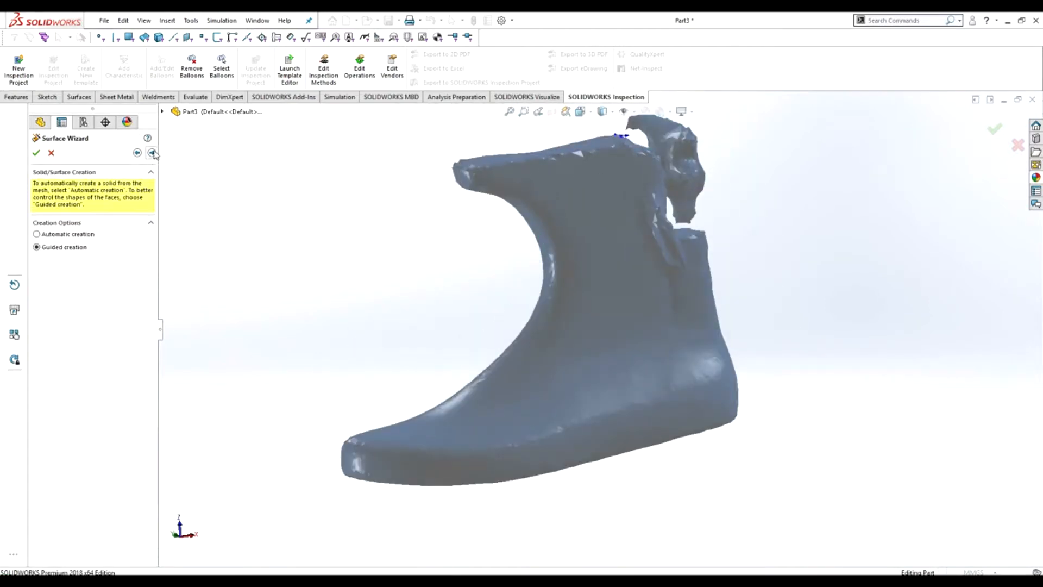
Generate surfaces from the boot mesh with Automatic creation and delete the surfaces that have errors.
left_click(36, 234)
left_click(152, 153)
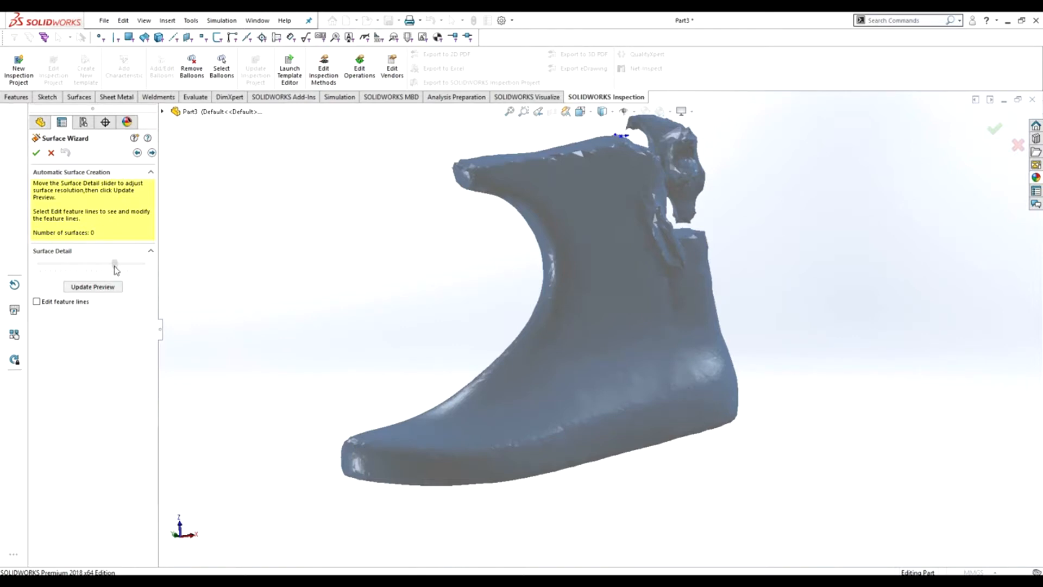
left_click(151, 152)
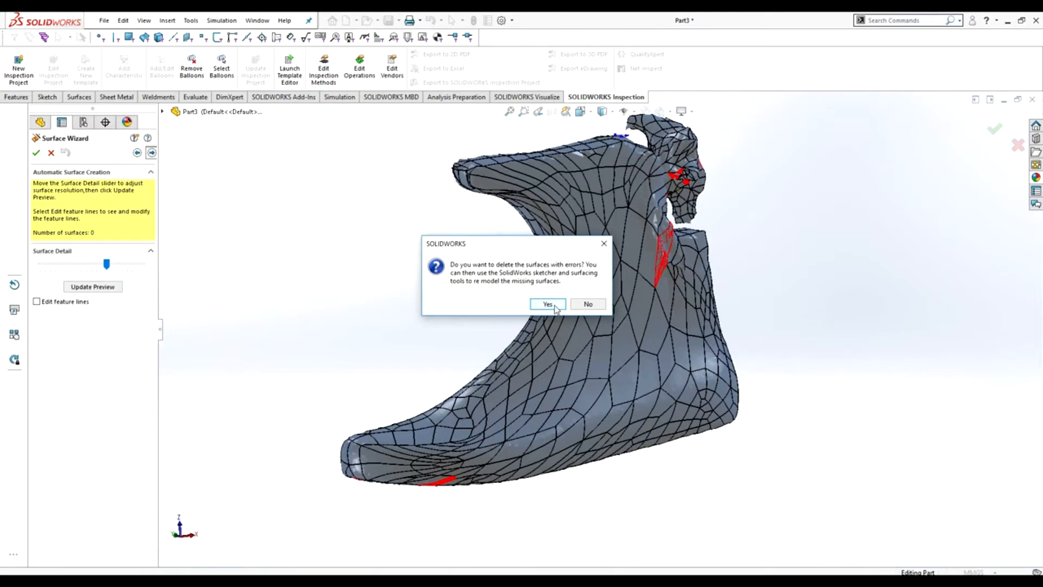
left_click(547, 304)
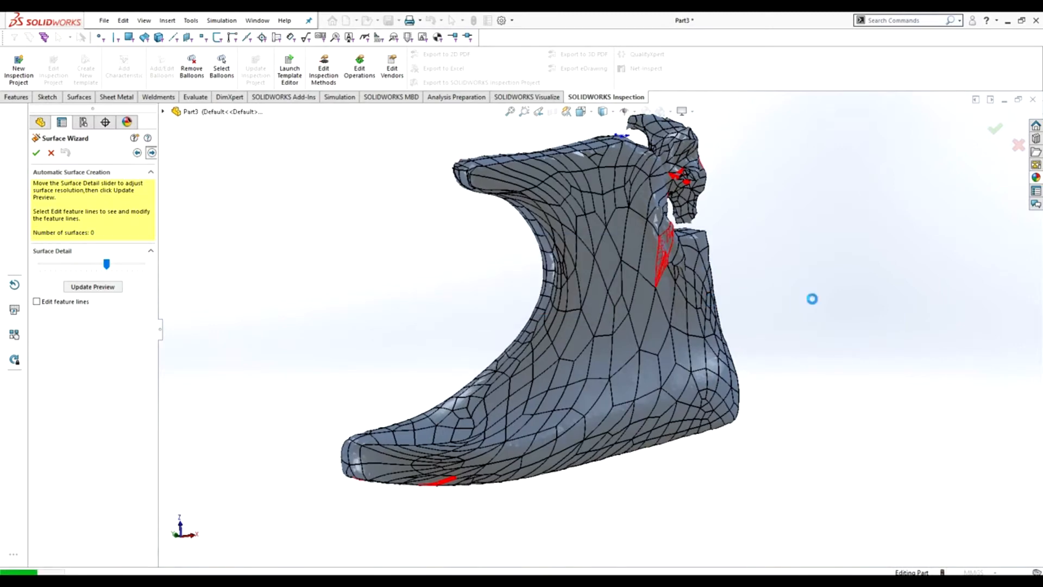
Save the surfaced boot part as Kito40_T in the kito folder.
middle_click_drag(620, 136, 675, 267)
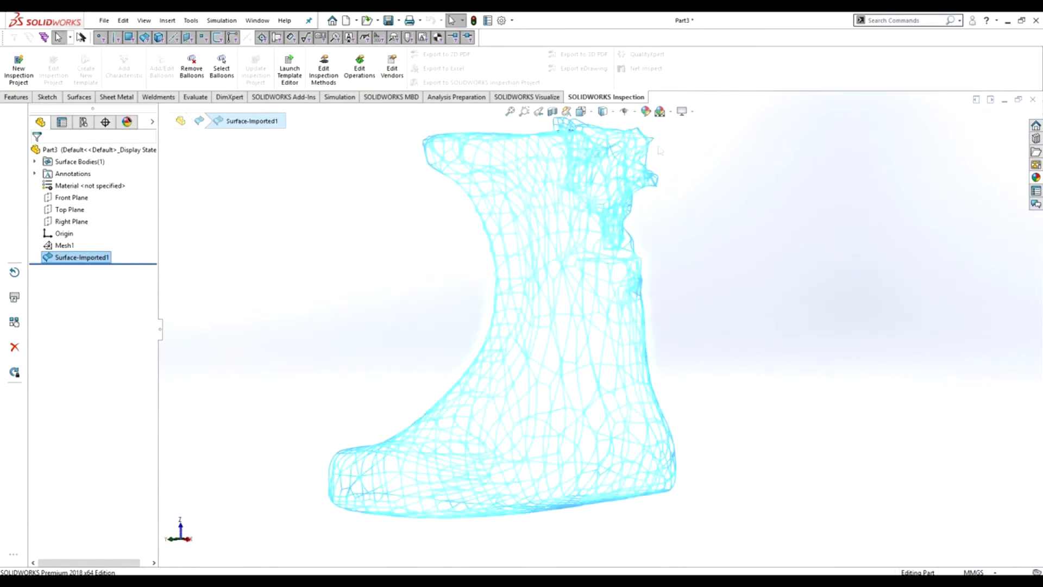
left_click(104, 20)
left_click(128, 139)
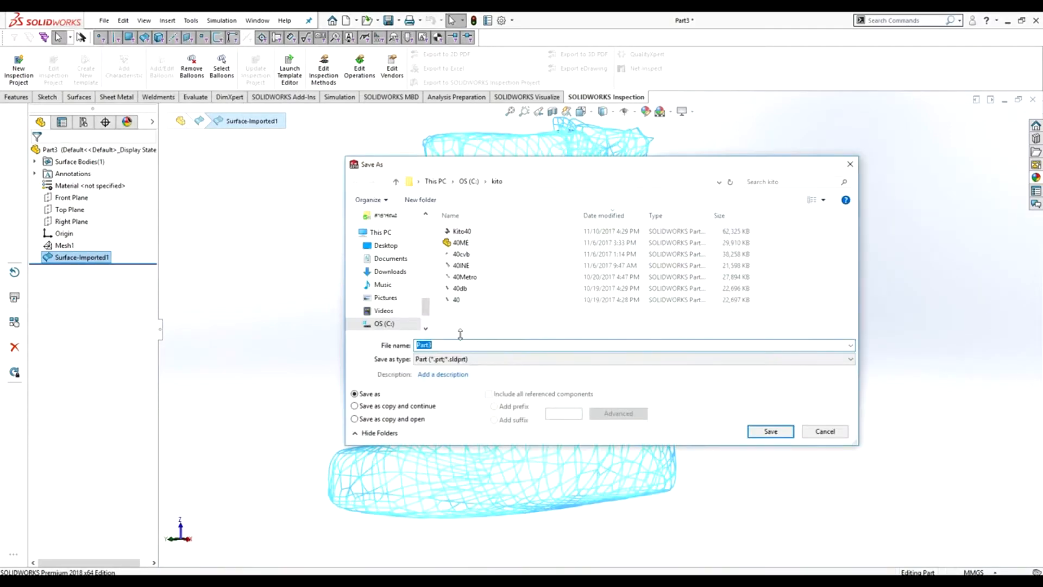
type("Kito40_T")
left_click(774, 432)
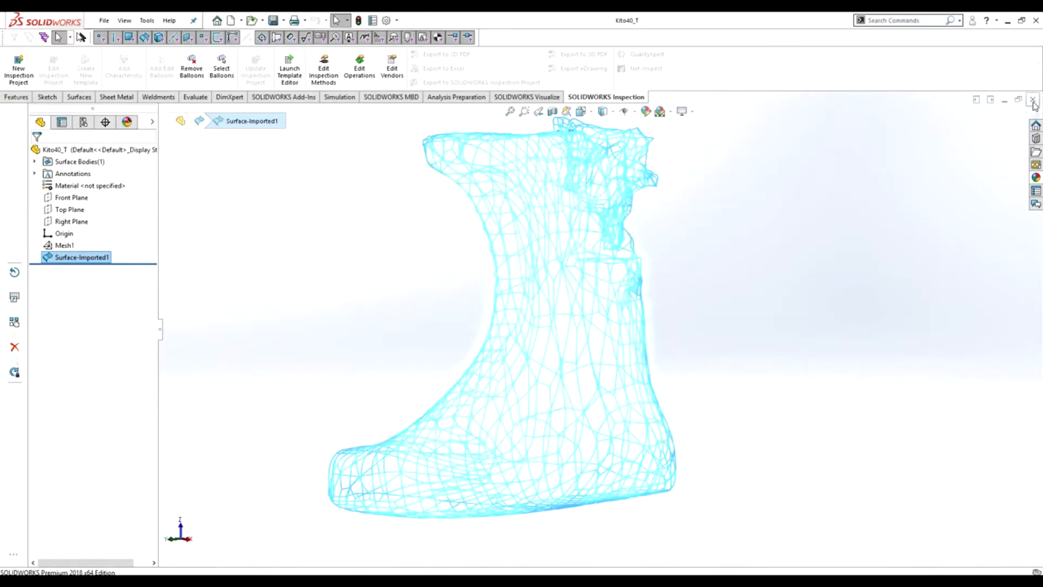
Close the saved part and open the 40ME part from the kito folder.
left_click(1032, 100)
left_click(104, 21)
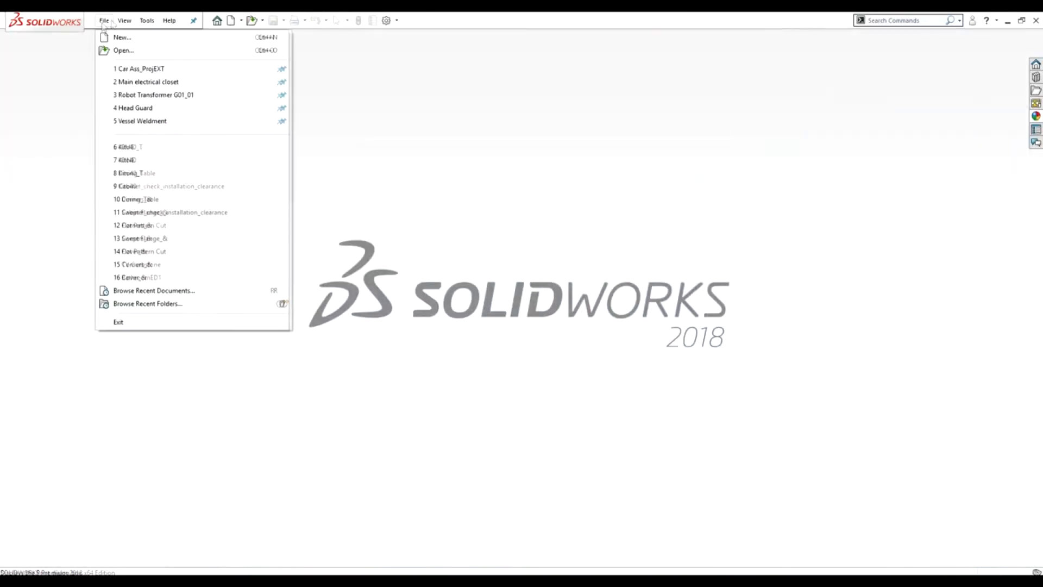
left_click(123, 50)
double_click(406, 179)
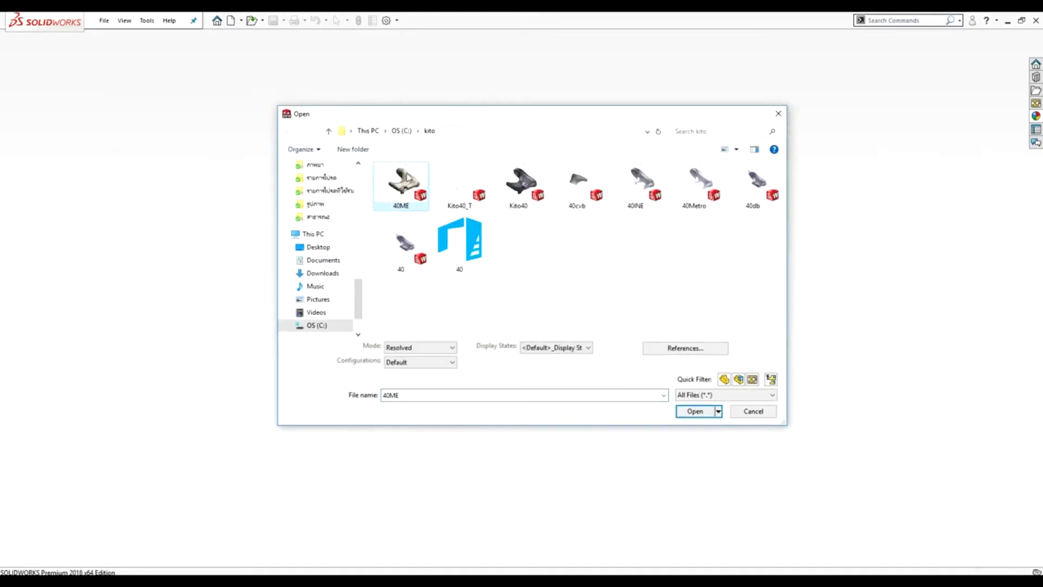
scroll(718, 316, "down", 2)
middle_click_drag(718, 316, 678, 261)
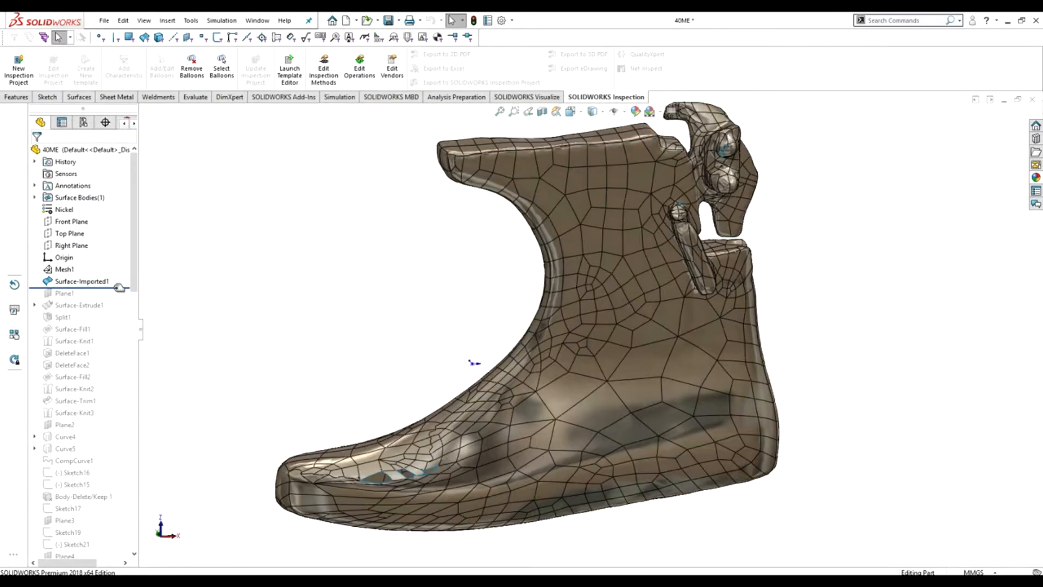
Roll the feature history forward to just after Split1 and inspect the gaps on the forefoot surface.
left_click_drag(123, 290, 112, 324)
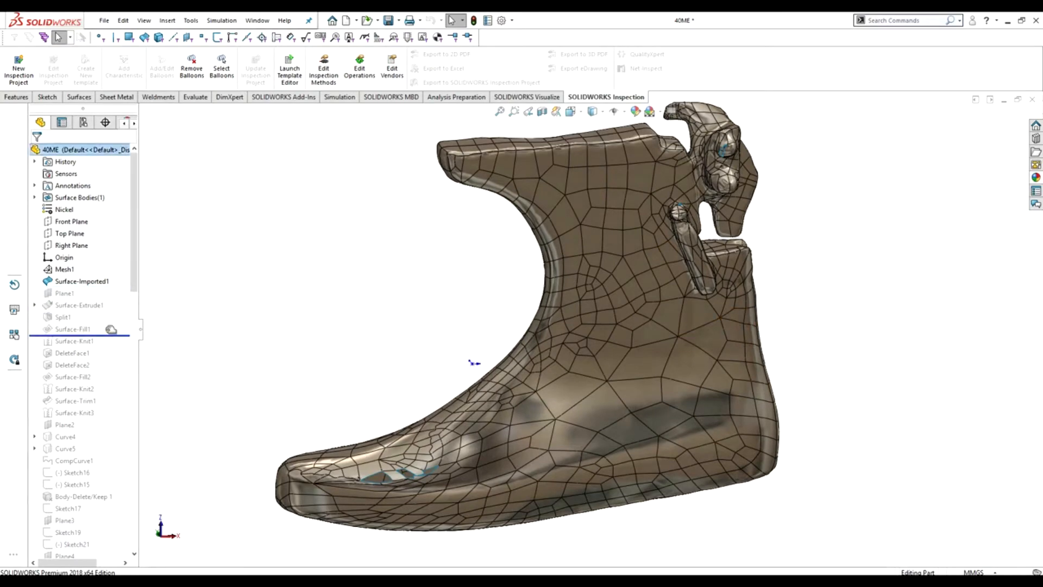
scroll(336, 334, "down", 3)
scroll(320, 277, "up", 3)
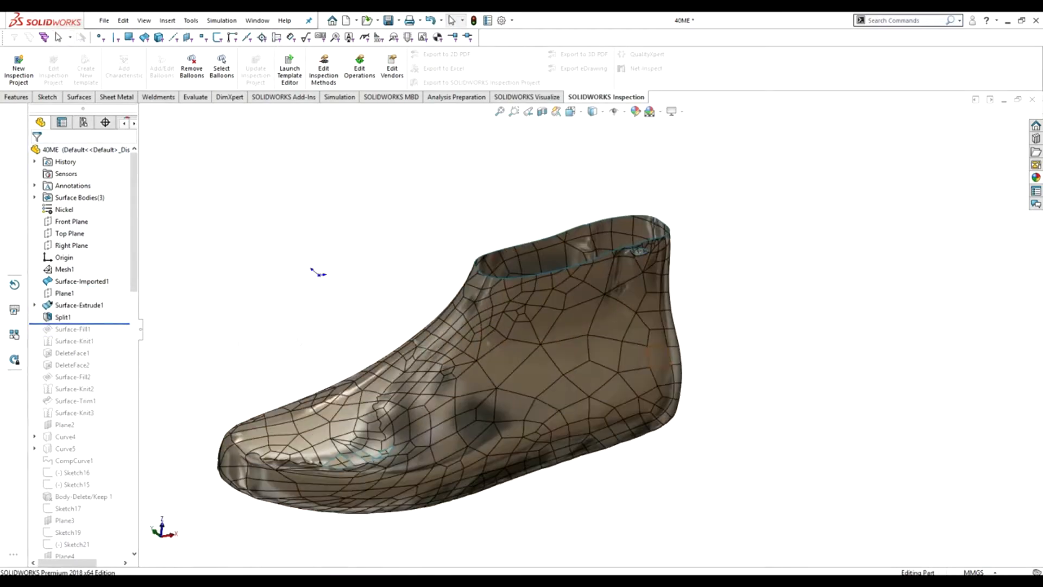
scroll(339, 467, "down", 5)
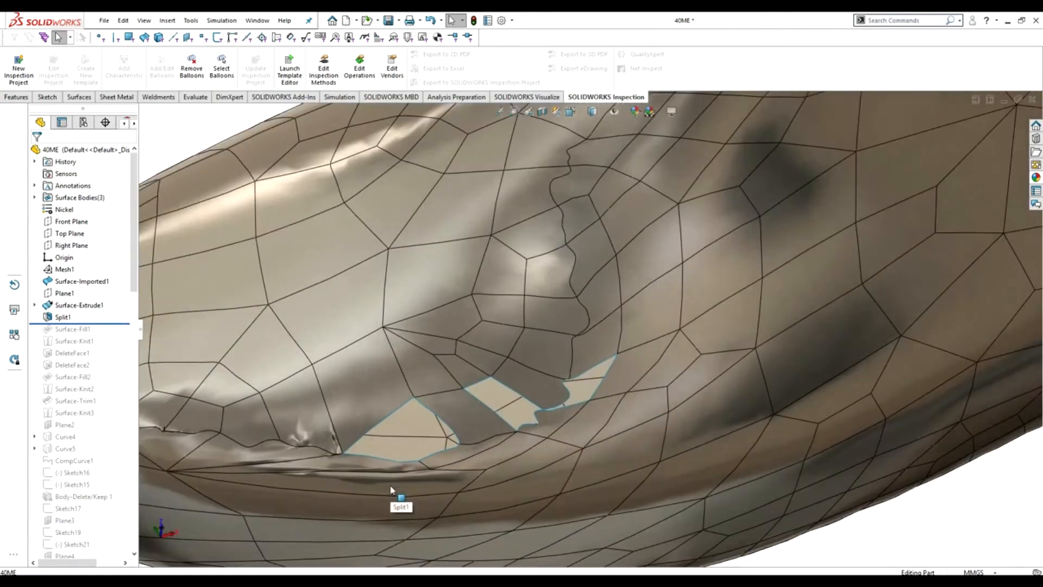
Roll the feature history forward past Surface-Knit2 and inspect the patched forefoot and the ankle opening.
left_click_drag(114, 325, 99, 395)
scroll(609, 386, "down", 2)
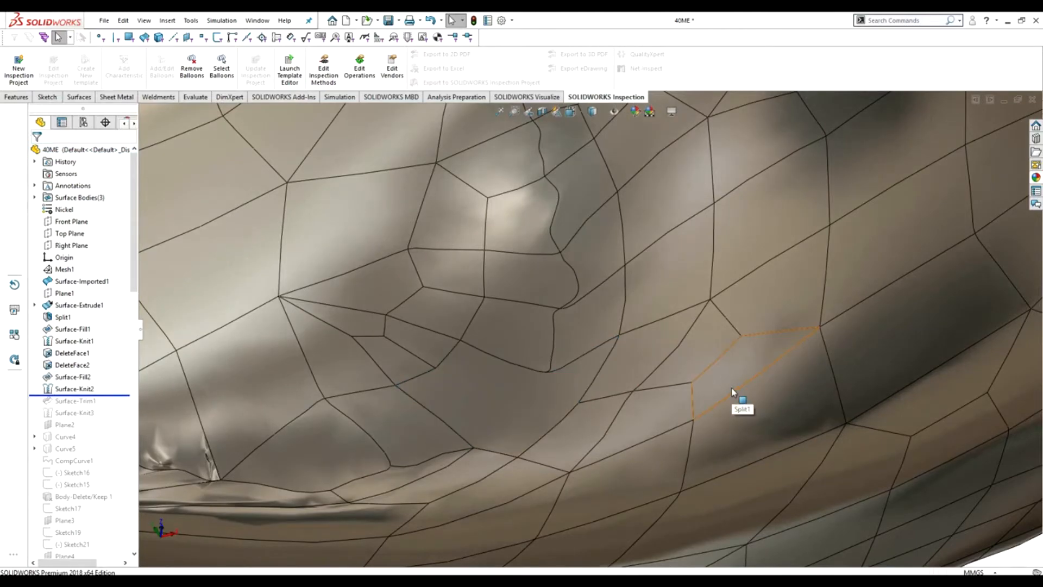
scroll(732, 393, "up", 8)
middle_click_drag(732, 393, 726, 331)
scroll(679, 288, "down", 2)
scroll(760, 206, "down", 2)
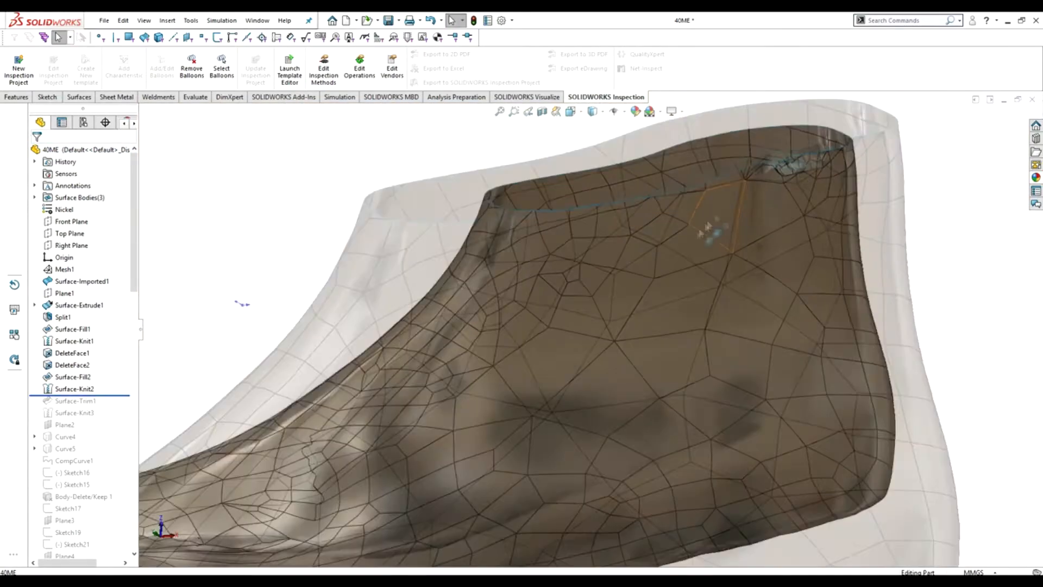
scroll(706, 228, "down", 3)
Roll the feature history forward past Body-Delete/Keep 1 and examine the closed solid foot body.
left_click_drag(97, 395, 97, 503)
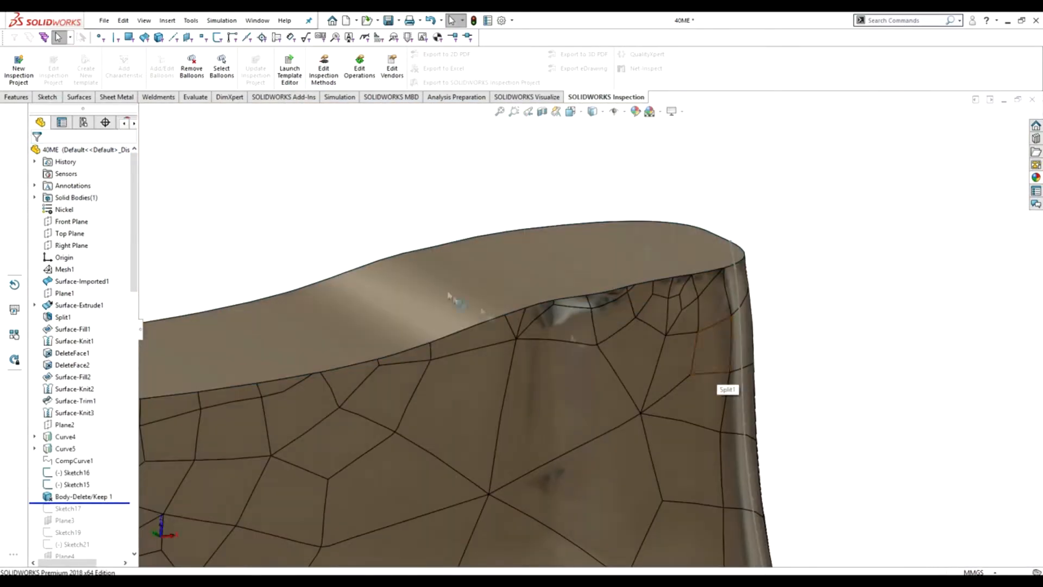
scroll(573, 337, "up", 6)
mouse_move(459, 442)
middle_mouse_down()
mouse_move(470, 415)
mouse_move(472, 435)
middle_mouse_up()
middle_click_drag(641, 309, 860, 200, "ctrl")
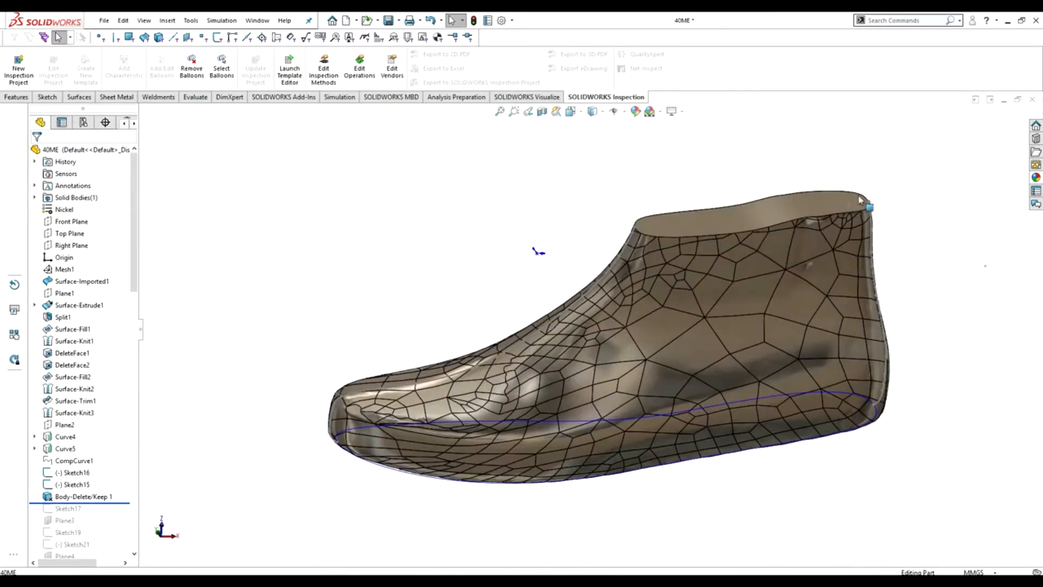
scroll(891, 222, "down", 1)
Highlight Curve4 and examine its path along the sole of the foot.
left_click(66, 437)
middle_click_drag(485, 510, 499, 481)
scroll(511, 450, "up", 1)
middle_click_drag(535, 356, 564, 391)
key("Escape")
scroll(93, 461, "down", 1)
Roll the feature history forward past Plane4 and review the references that define Plane3.
left_click_drag(93, 461, 87, 454)
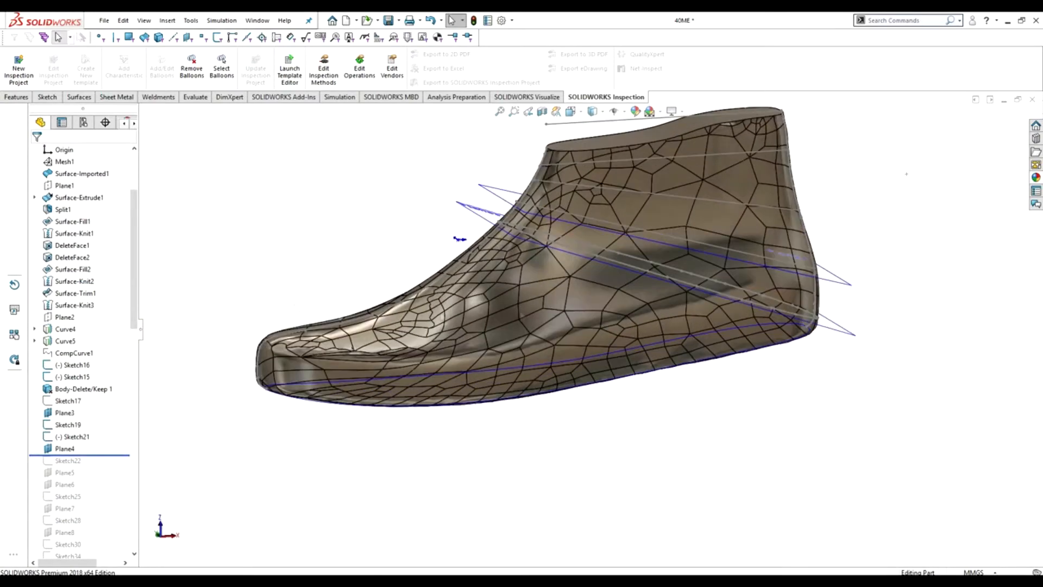
scroll(754, 156, "up", 1)
right_click(67, 416)
left_click(77, 300)
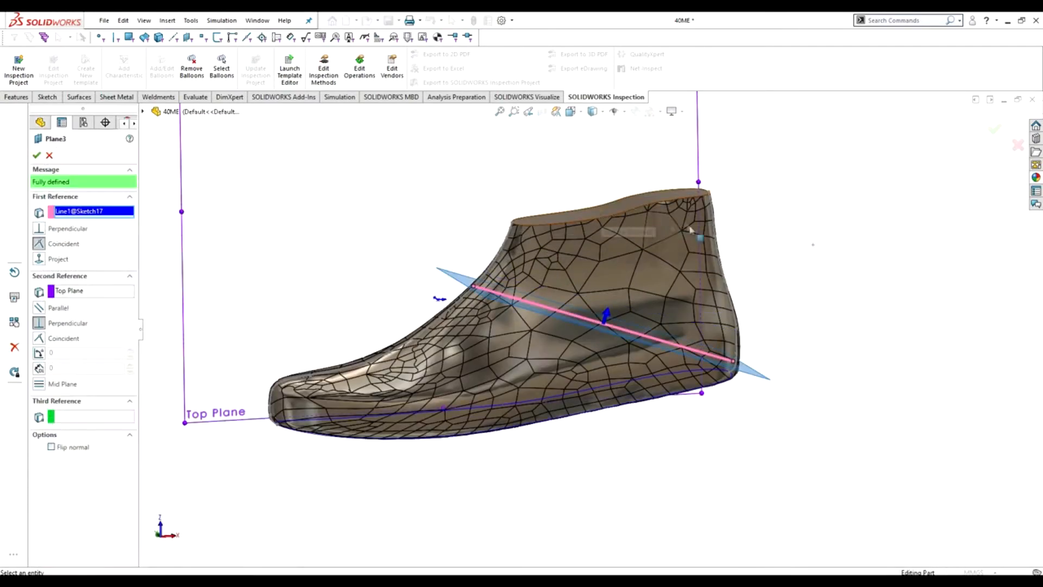
scroll(691, 230, "up", 2)
middle_click_drag(691, 230, 788, 337)
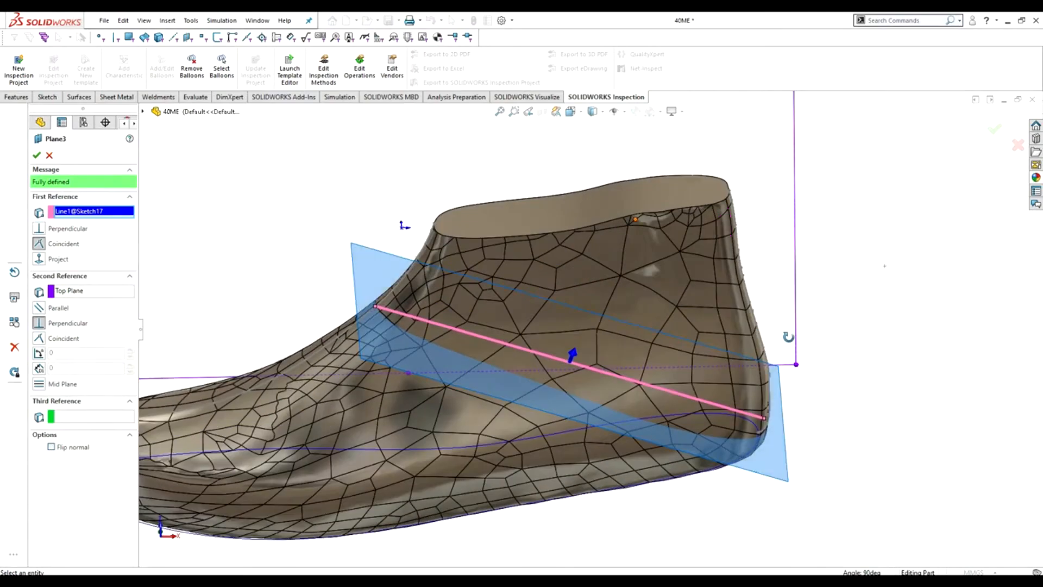
left_click(37, 156)
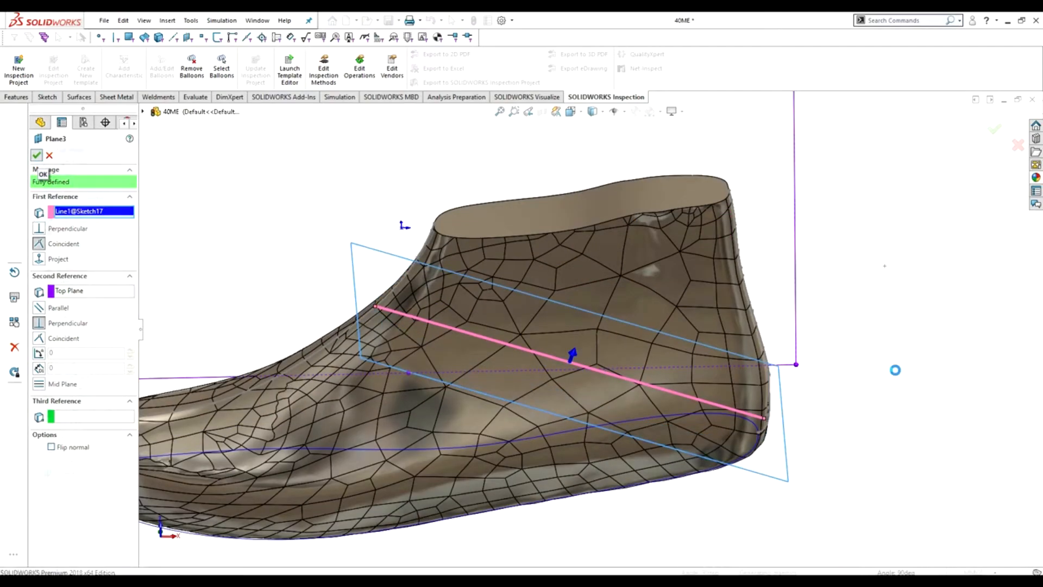
Hide Plane3 and Plane4 so that only the ankle sketch lines remain shown on the foot body.
middle_click_drag(894, 367, 862, 423)
right_click(757, 456)
key("Escape")
right_click(847, 404)
right_click(758, 454)
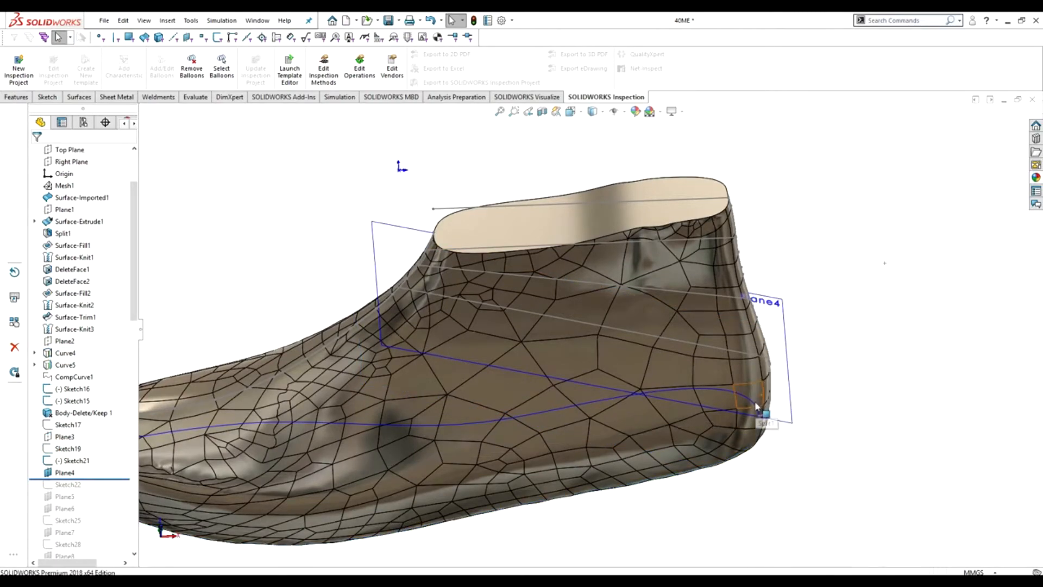
left_click(763, 354)
middle_click_drag(557, 269, 772, 344)
right_click(771, 343)
left_click(831, 375)
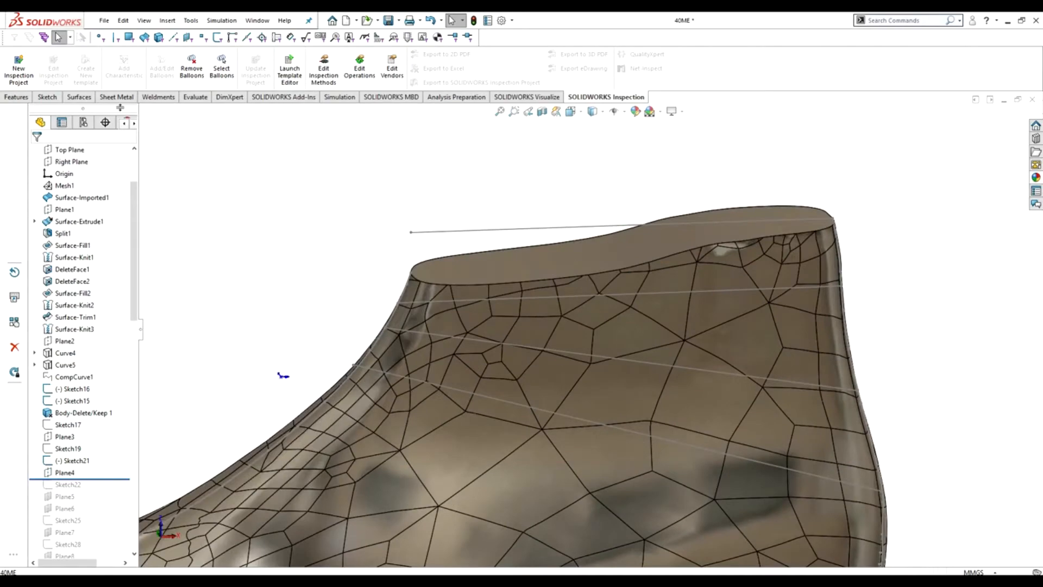
Create a reference plane coincident with Line2 of Sketch21 on the ankle and perpendicular to the Top Plane.
left_click(17, 97)
left_click(438, 83)
left_click(452, 94)
scroll(280, 374, "up", 3)
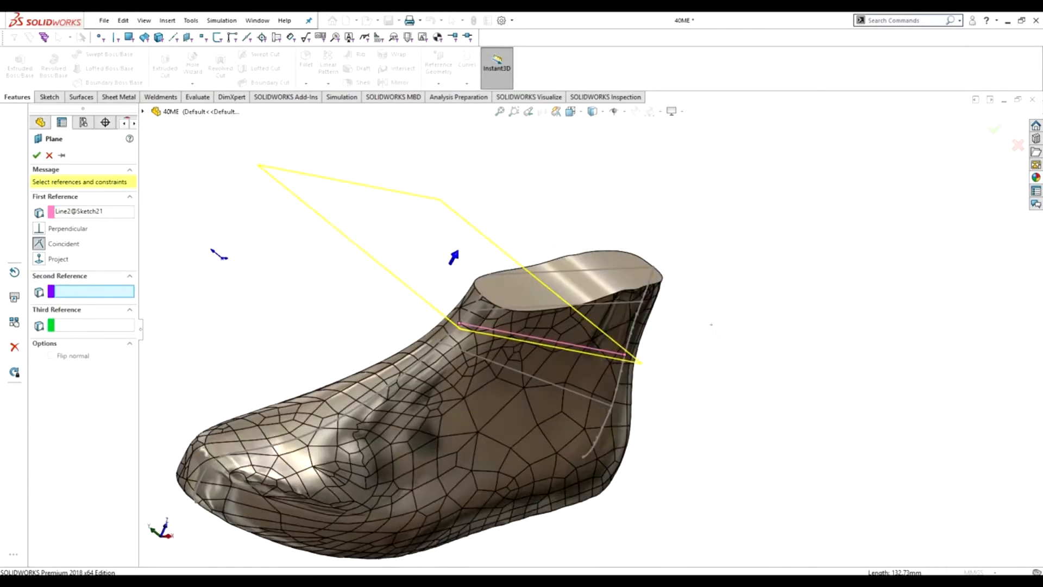
left_click(142, 112)
left_click(196, 195)
left_click(37, 155)
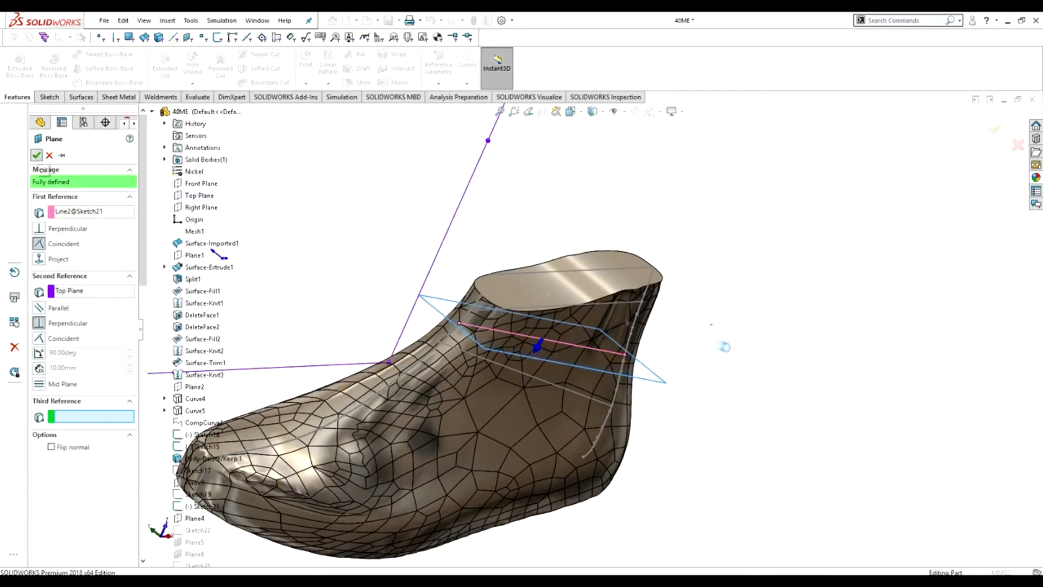
Start a new sketch on the new reference plane across the ankle.
middle_click_drag(809, 348, 773, 319)
scroll(773, 319, "down", 3)
left_click(718, 356)
left_click(771, 317)
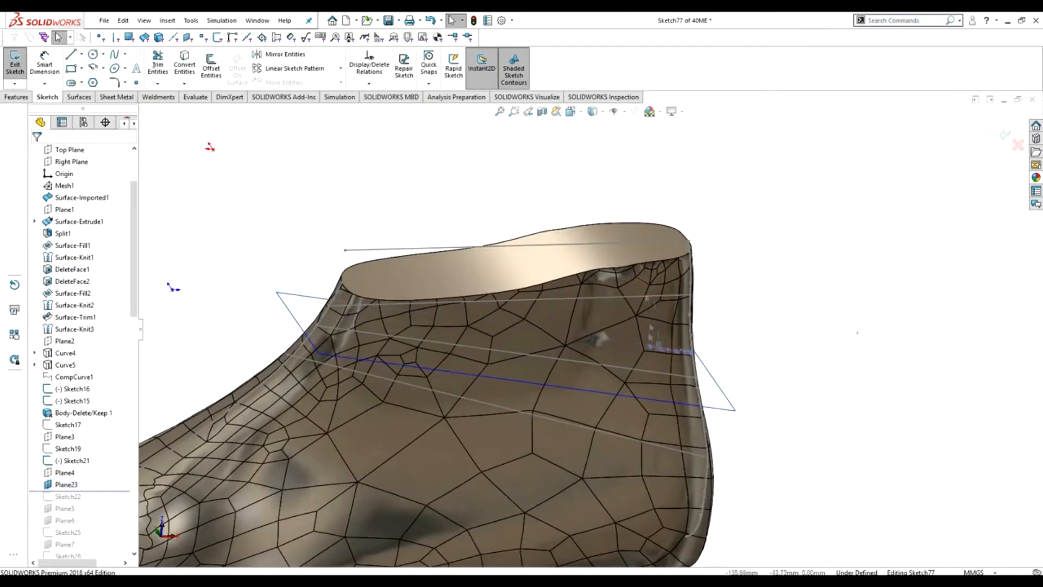
middle_click_drag(649, 383, 627, 365)
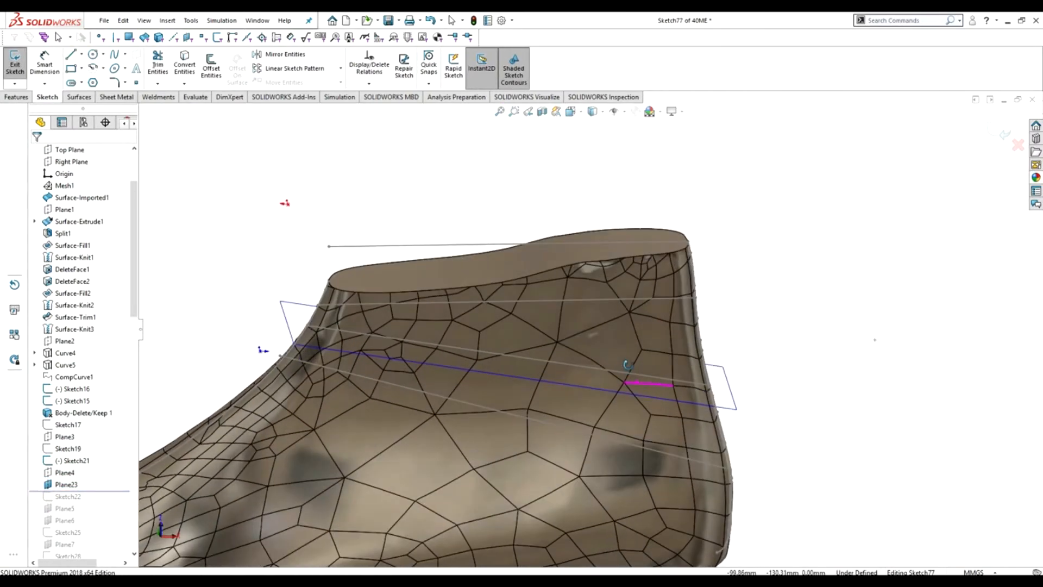
key("Escape")
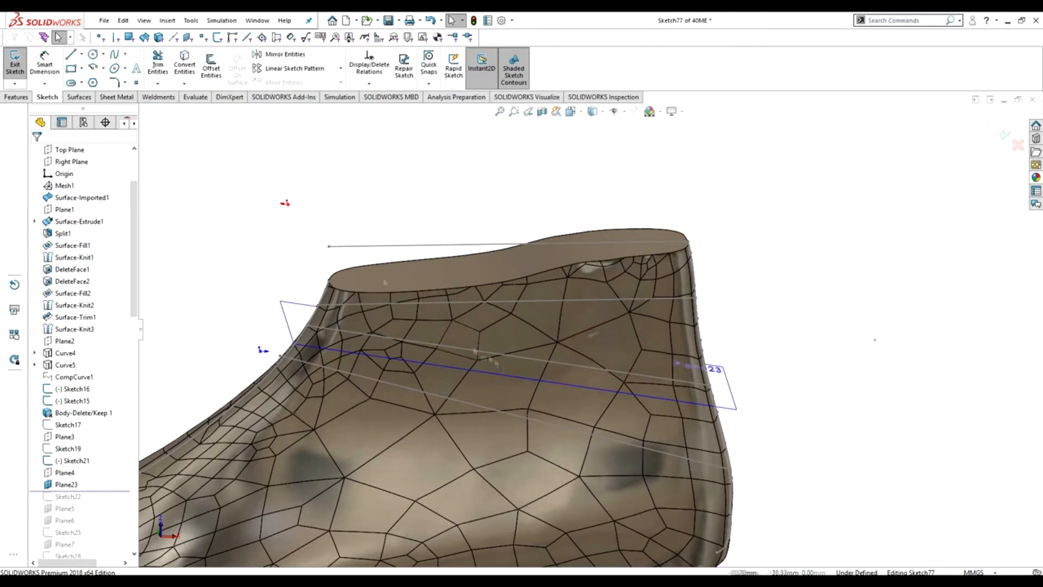
Select the ankle faces around Plane23 with a face filter, generate intersection curves with the sketch plane, and close the sketch.
left_click(128, 38)
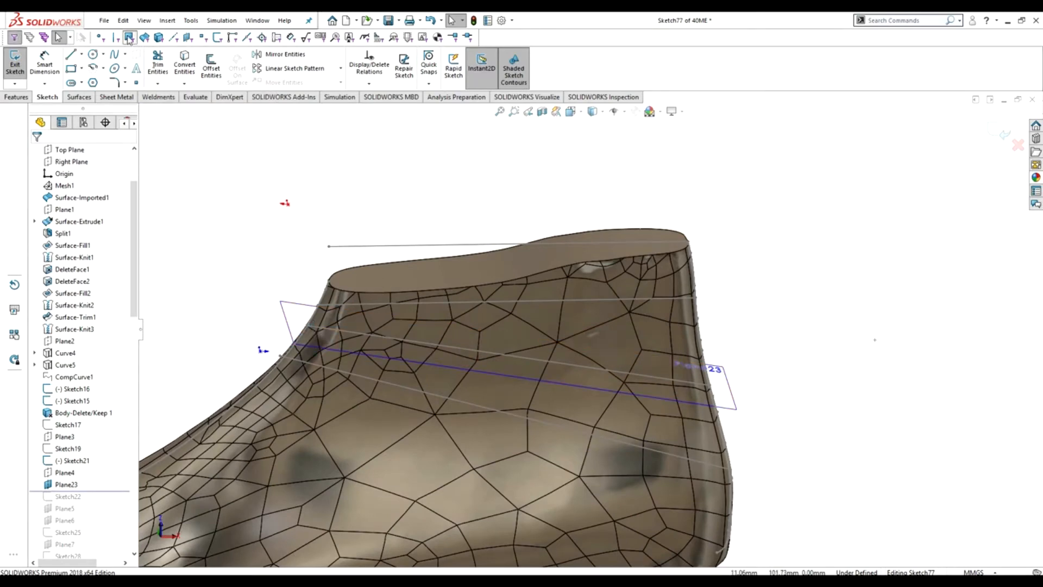
middle_click_drag(285, 302, 263, 296)
left_click_drag(252, 292, 790, 438)
left_click(184, 84)
left_click(213, 110)
middle_click_drag(456, 261, 466, 273)
mouse_move(348, 255)
middle_mouse_down()
mouse_move(467, 231)
mouse_move(577, 526)
middle_mouse_up()
mouse_move(241, 283)
middle_mouse_down()
mouse_move(230, 308)
mouse_move(235, 299)
middle_mouse_up()
left_click_drag(181, 256, 679, 485)
left_click(184, 84)
left_click(213, 110)
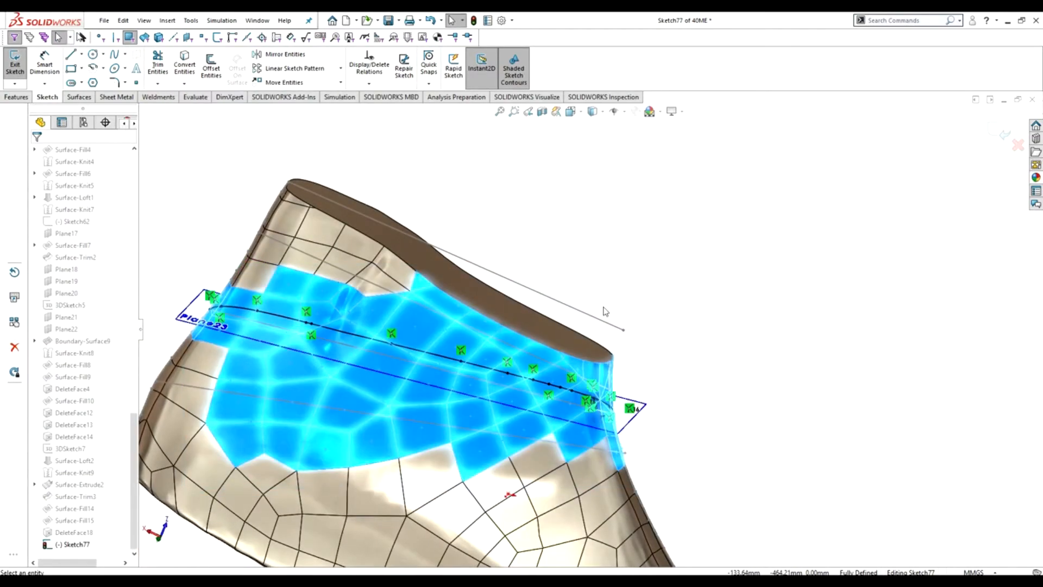
mouse_move(577, 402)
middle_mouse_down()
mouse_move(600, 422)
mouse_move(690, 409)
middle_mouse_up()
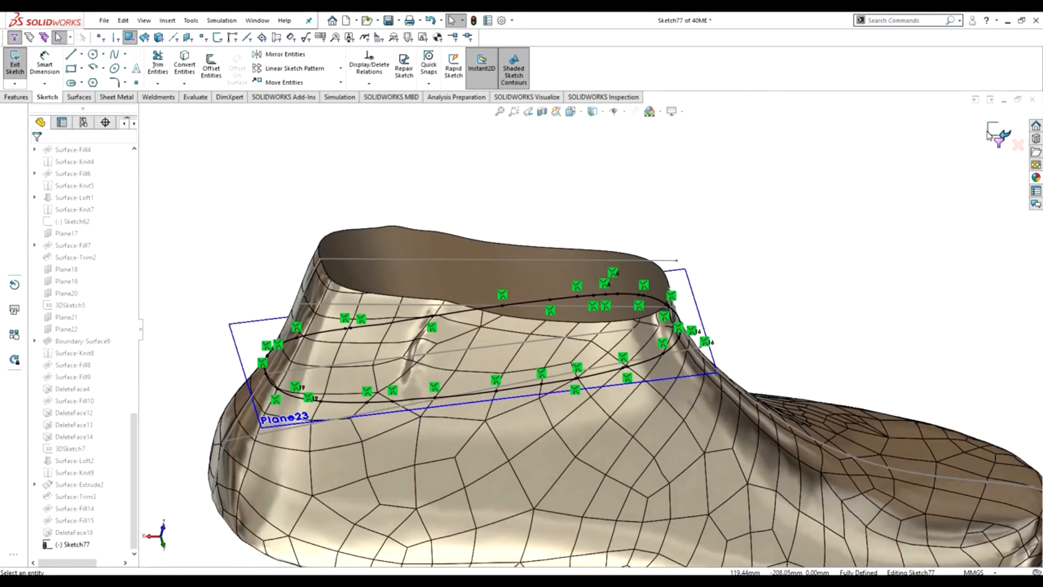
scroll(380, 405, "down", 3)
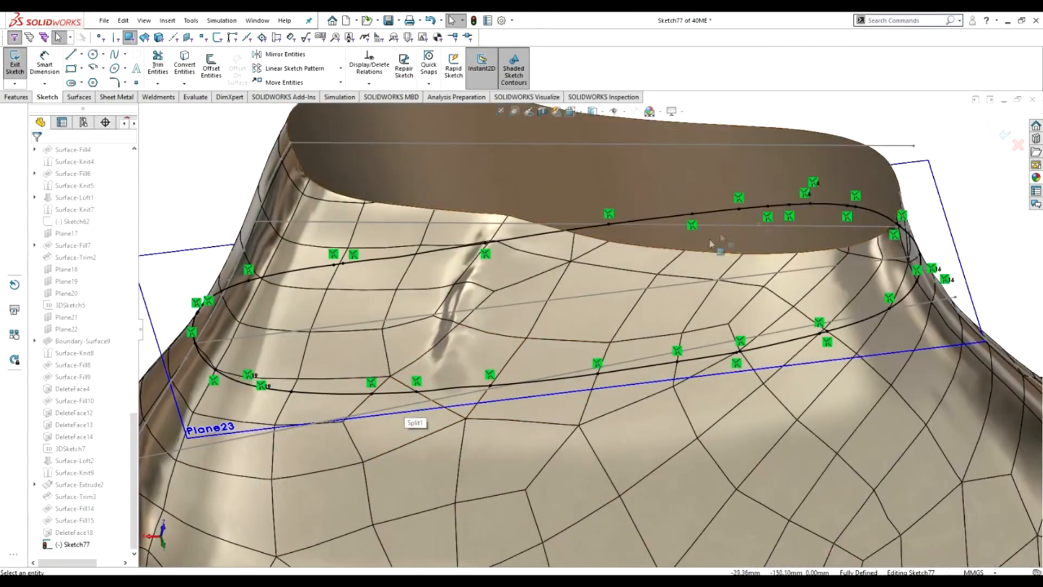
left_click(992, 137)
Start another sketch on Plane23 and orient the view normal to it.
left_click(966, 177)
mouse_move(303, 349)
middle_mouse_down()
mouse_move(318, 364)
mouse_move(761, 396)
middle_mouse_up()
left_click(921, 258)
left_click(951, 252)
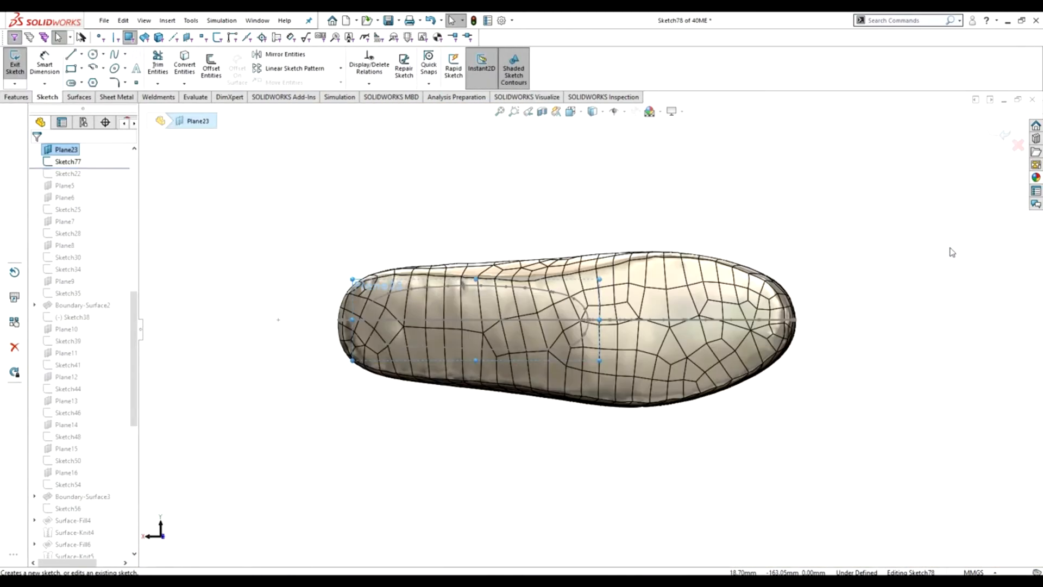
key("ctrl+8")
Draw a spline through points on the intersection curve, from the front of the ankle along one side to the back of the heel.
left_click(125, 55)
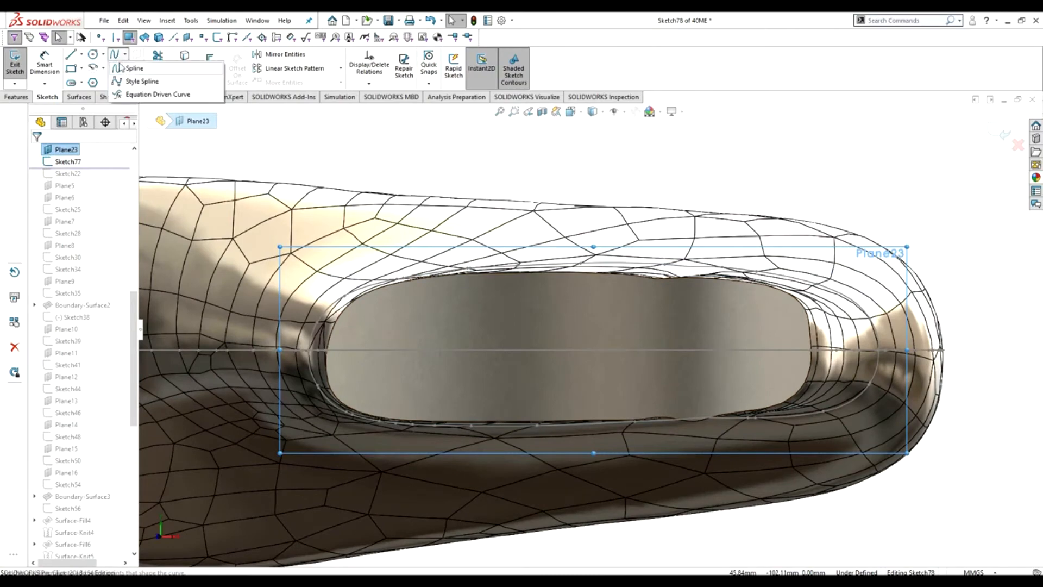
left_click(132, 68)
scroll(318, 360, "down", 3)
scroll(405, 363, "down", 3)
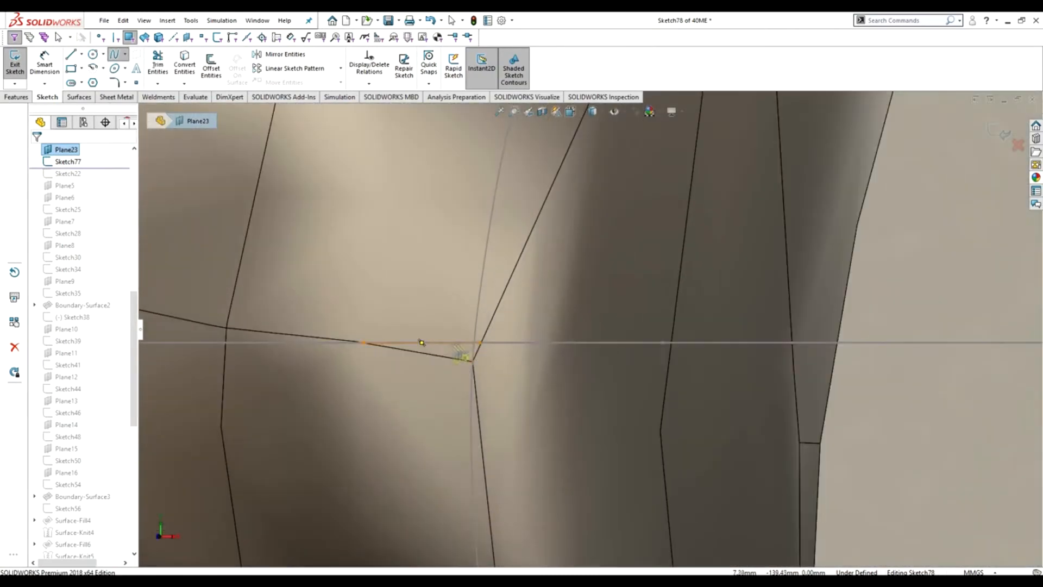
left_click(533, 339)
scroll(549, 304, "up", 5)
scroll(561, 255, "down", 3)
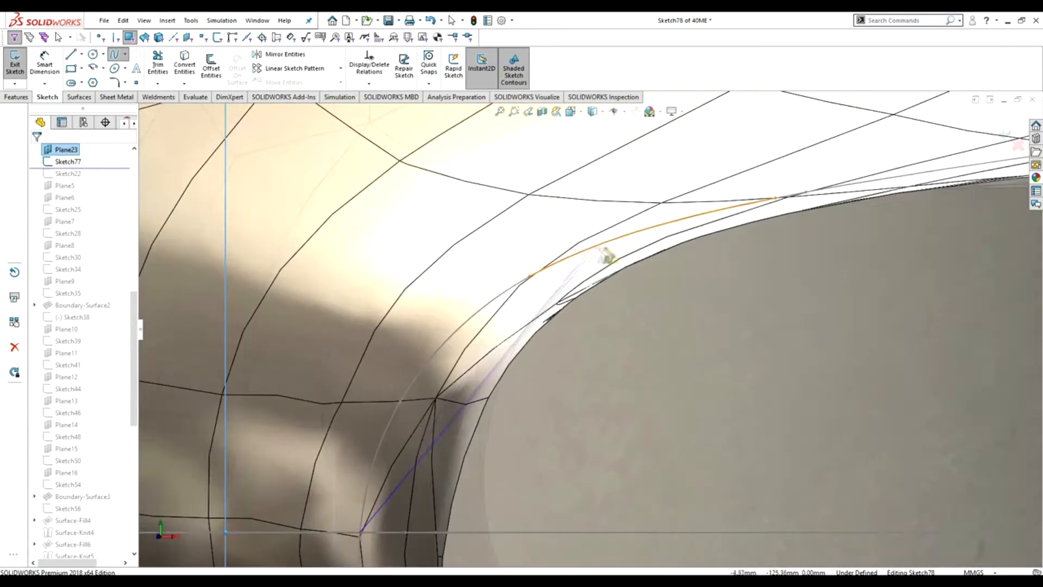
left_click(529, 278)
scroll(624, 282, "up", 3)
scroll(706, 285, "up", 3)
scroll(799, 276, "down", 5)
left_click(826, 283)
scroll(869, 291, "up", 5)
scroll(863, 313, "down", 3)
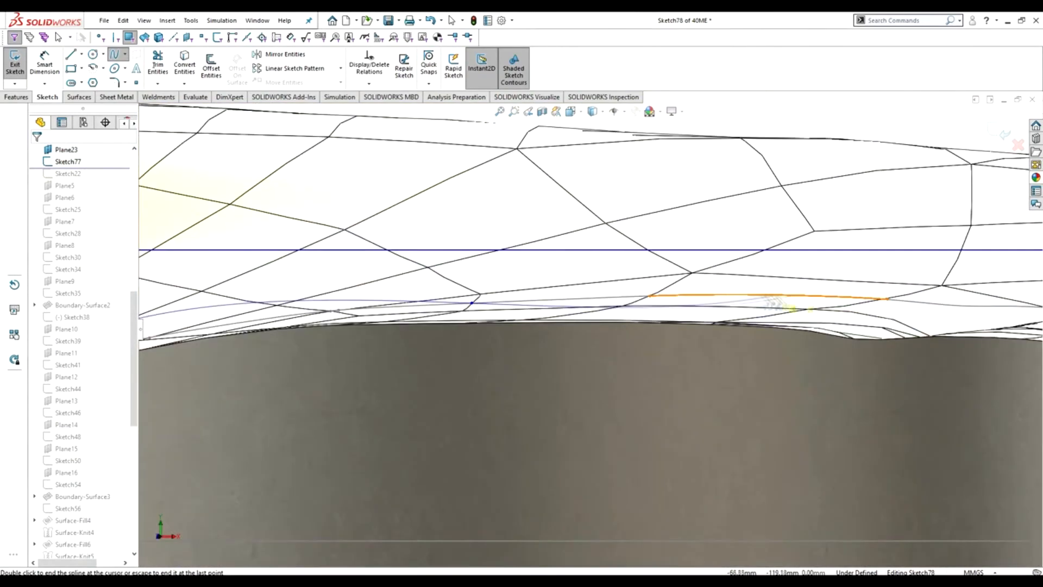
scroll(891, 315, "up", 2)
scroll(918, 331, "up", 3)
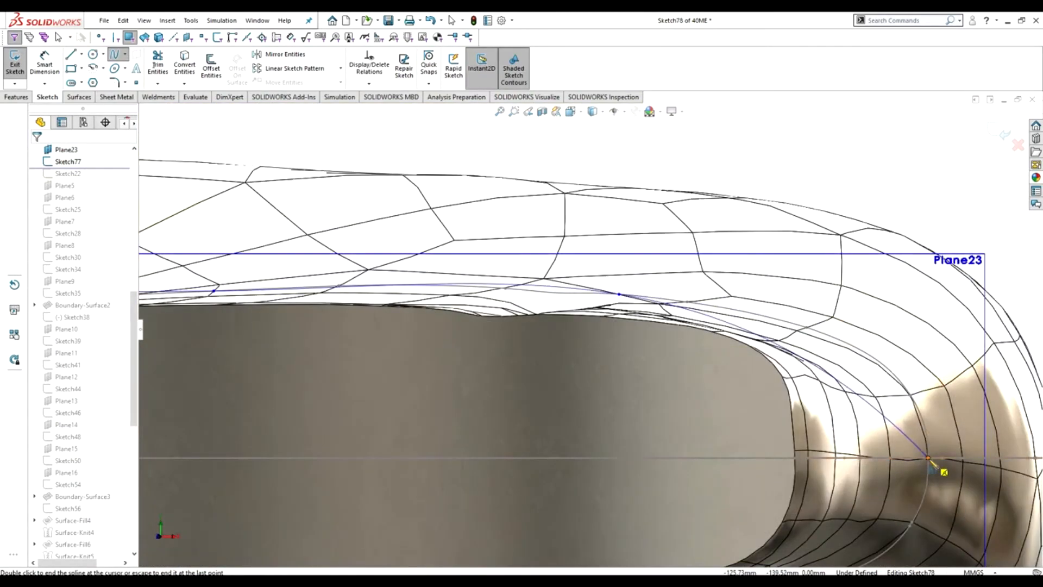
scroll(755, 415, "down", 5)
scroll(752, 416, "up", 5)
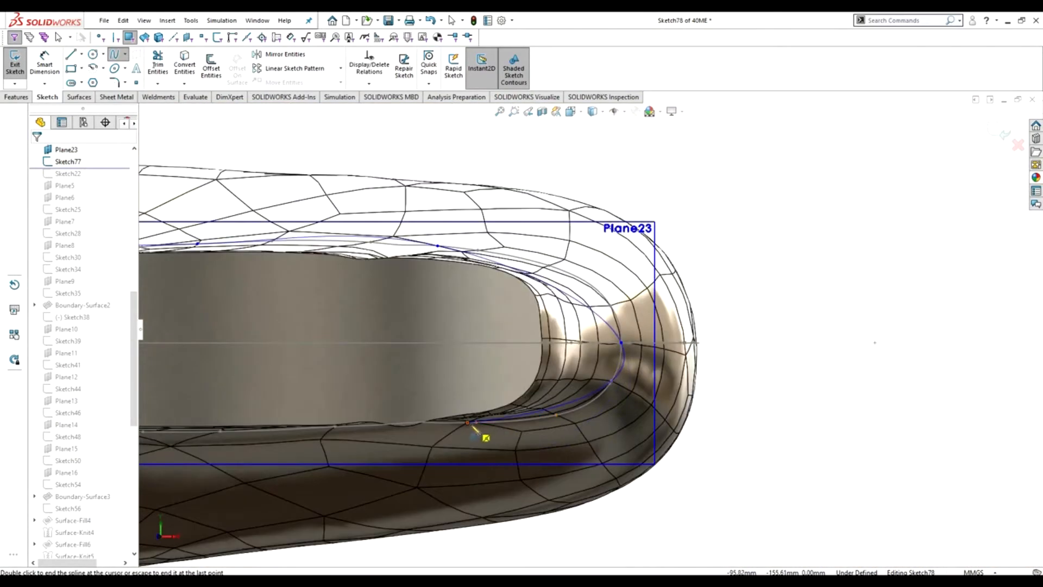
Continue the spline along the opposite side of the ankle and end it at its start point at the front.
left_click(467, 422)
scroll(462, 422, "up", 3)
scroll(380, 380, "down", 3)
left_click(374, 373)
scroll(296, 375, "up", 3)
scroll(337, 351, "down", 5)
left_click(352, 344)
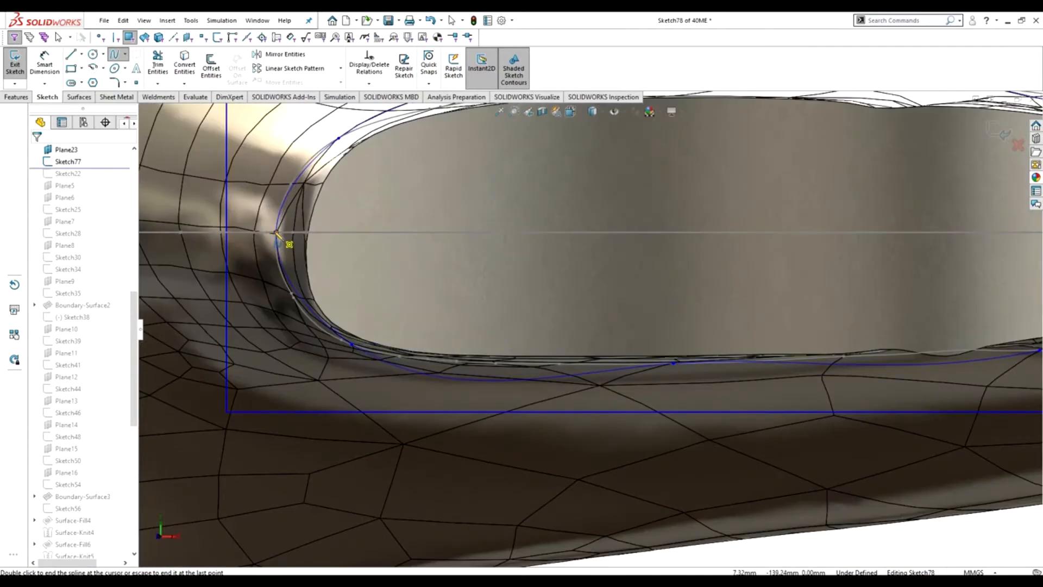
scroll(276, 232, "down", 3)
left_click(337, 251)
key("Escape")
Adjust the spline's tangent handles around the front and adjoining side of the ankle to follow the intersection curve.
scroll(347, 256, "up", 8)
scroll(752, 326, "down", 6)
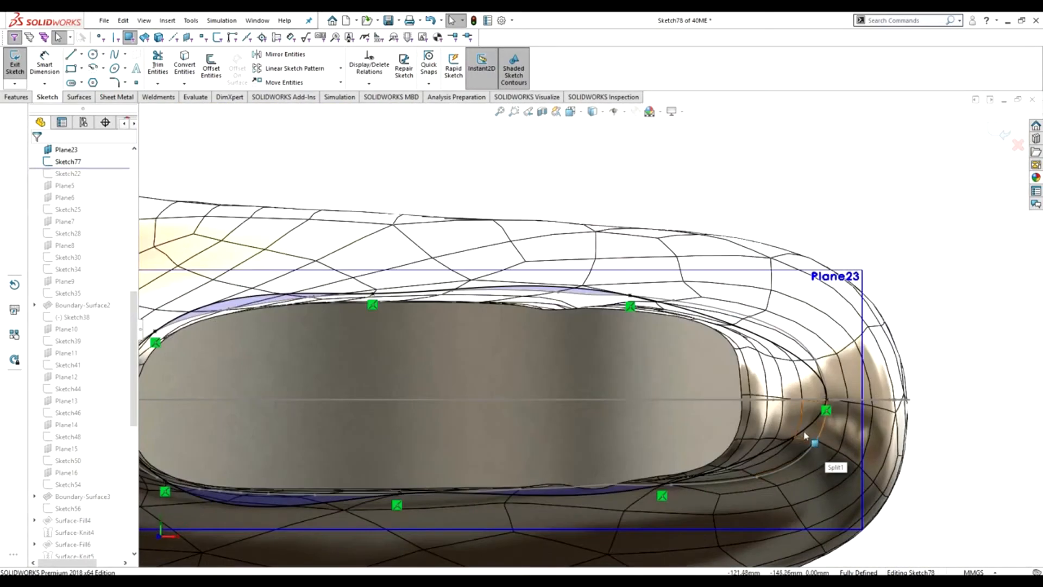
scroll(806, 435, "up", 2)
scroll(375, 450, "up", 3)
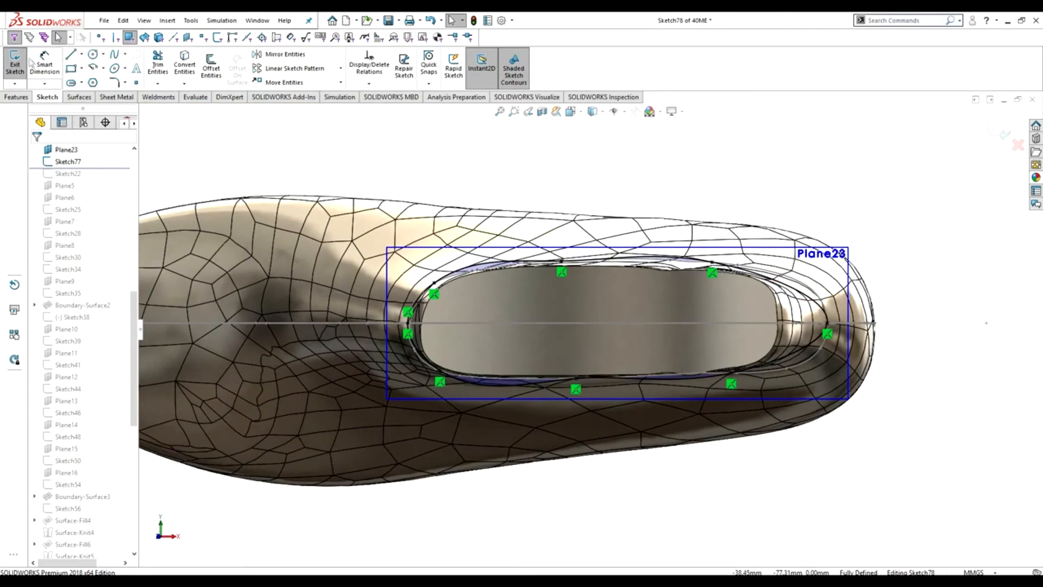
scroll(511, 312, "down", 6)
left_click_drag(309, 180, 350, 172)
scroll(234, 270, "up", 5)
scroll(482, 374, "down", 6)
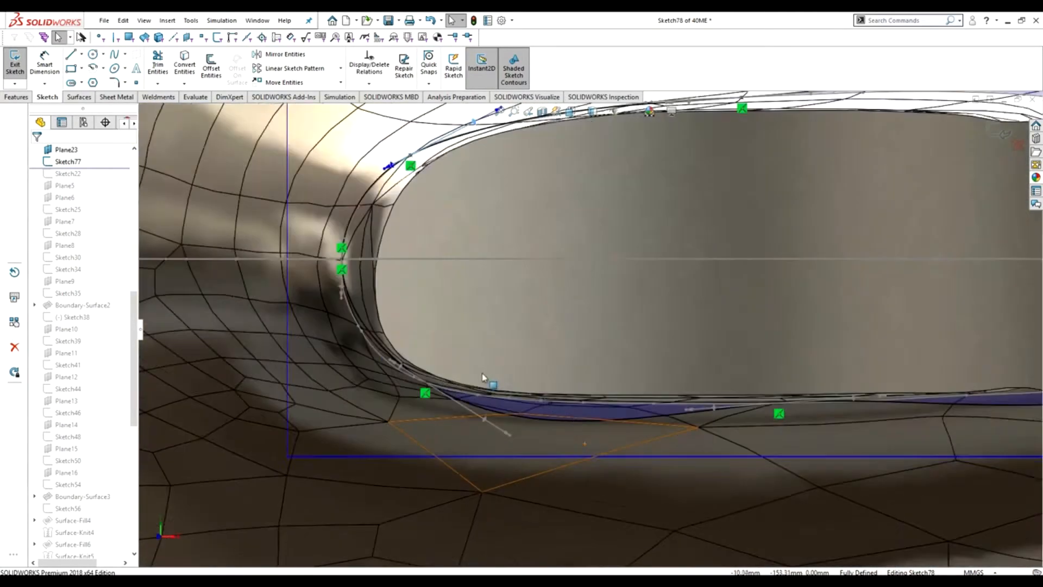
left_click_drag(499, 434, 515, 410)
scroll(711, 380, "up", 4)
scroll(948, 375, "down", 4)
left_click_drag(907, 369, 902, 356)
Reshape the spline around the back of the heel with its tangent handles to match the intersection curve.
scroll(460, 365, "up", 5)
scroll(886, 264, "down", 4)
left_click_drag(872, 344, 883, 401)
left_click_drag(875, 248, 879, 237)
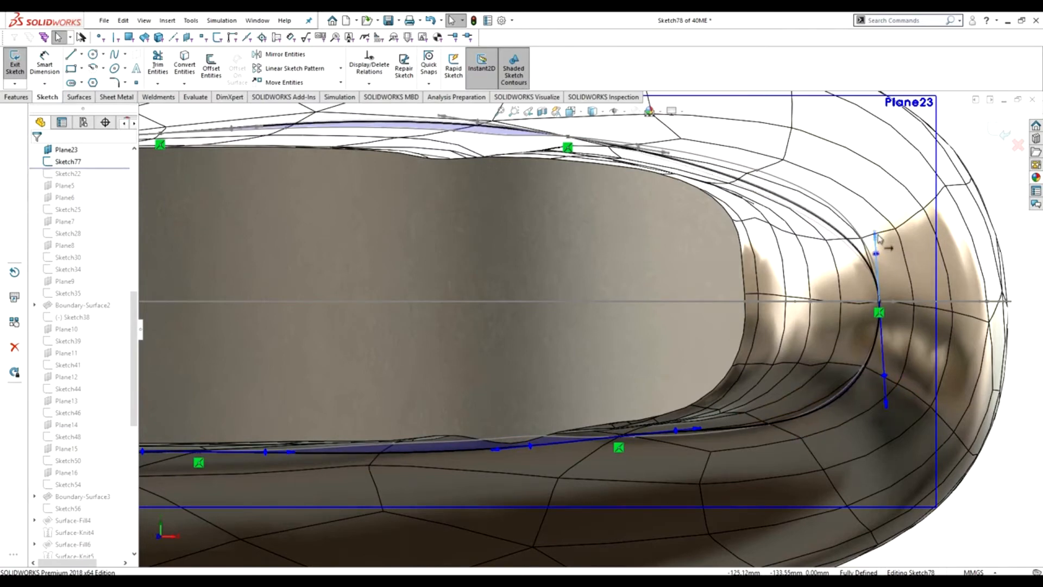
left_click_drag(638, 150, 638, 140)
left_click_drag(885, 404, 884, 382)
left_click_drag(875, 237, 879, 222)
Fine-tune the spline handles along the ankle's long side and at the heel, and close the sketch.
scroll(639, 142, "up", 4)
scroll(462, 239, "down", 5)
left_click_drag(522, 288, 523, 283)
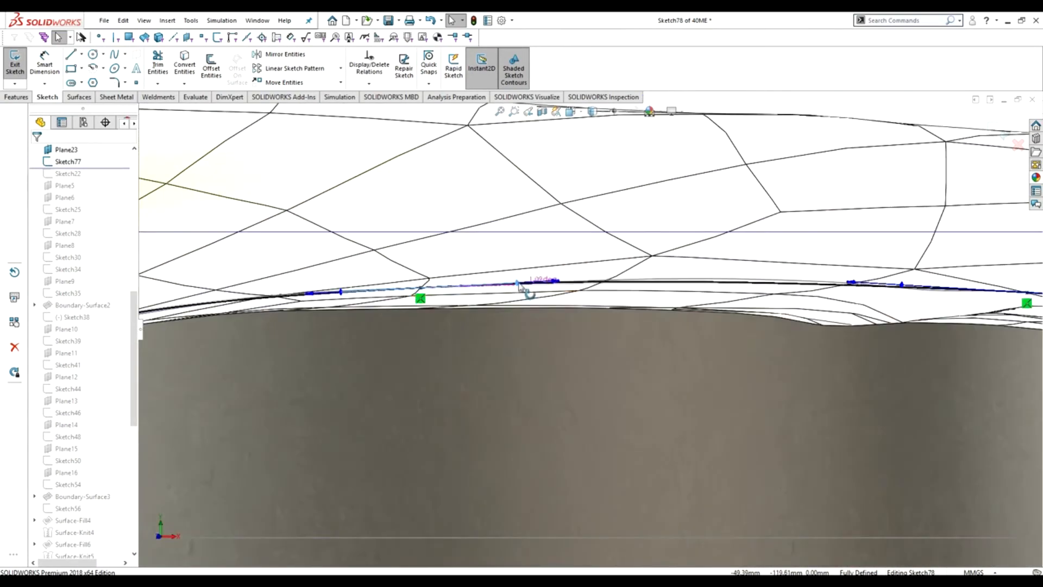
scroll(543, 298, "up", 5)
scroll(700, 326, "down", 3)
left_click_drag(689, 396, 689, 416)
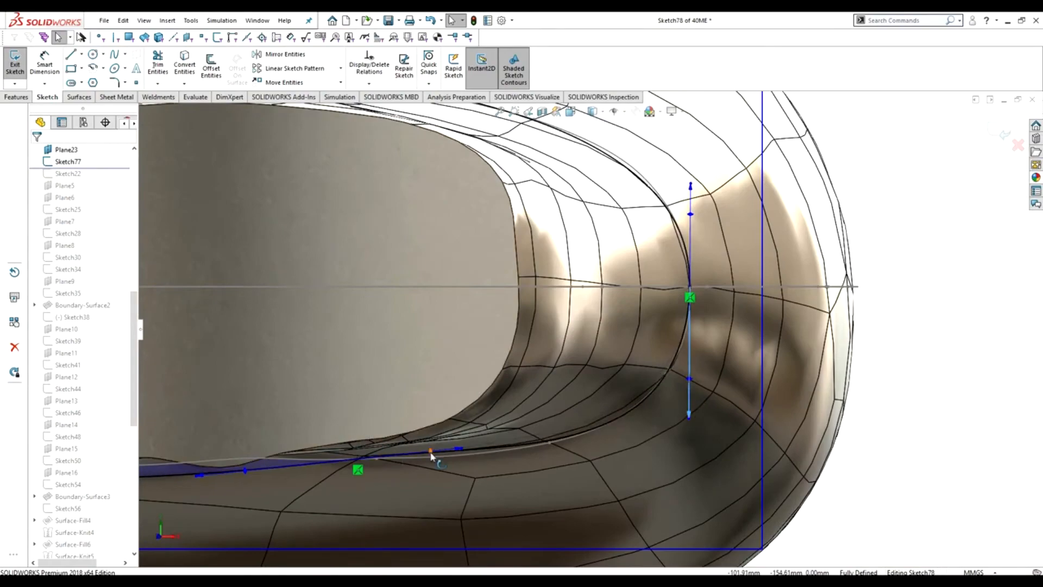
scroll(432, 460, "up", 6)
key("ctrl+b")
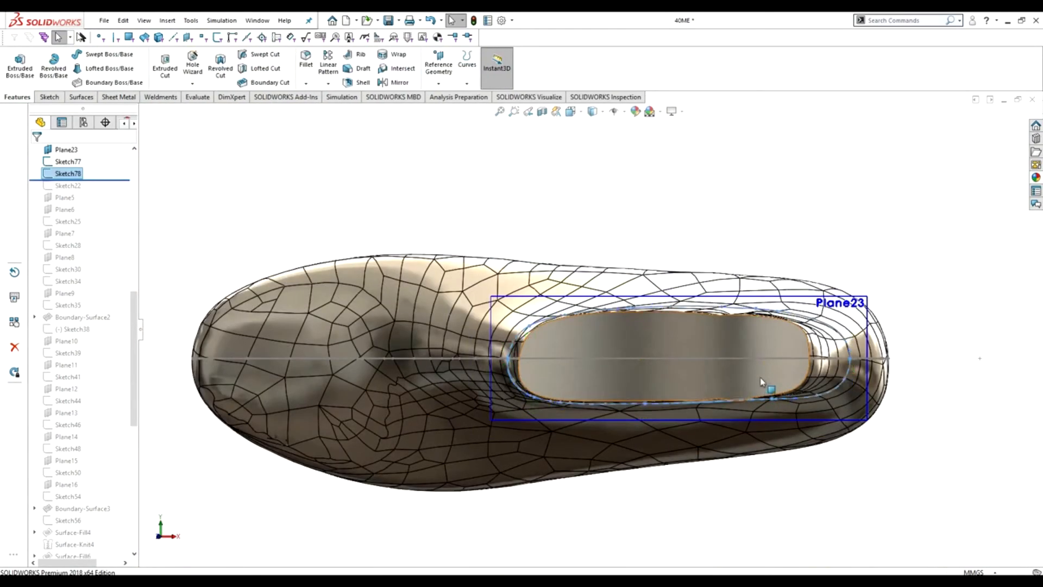
Roll the feature history forward past Boundary-Surface3.
middle_click_drag(768, 389, 860, 376)
scroll(826, 365, "down", 5)
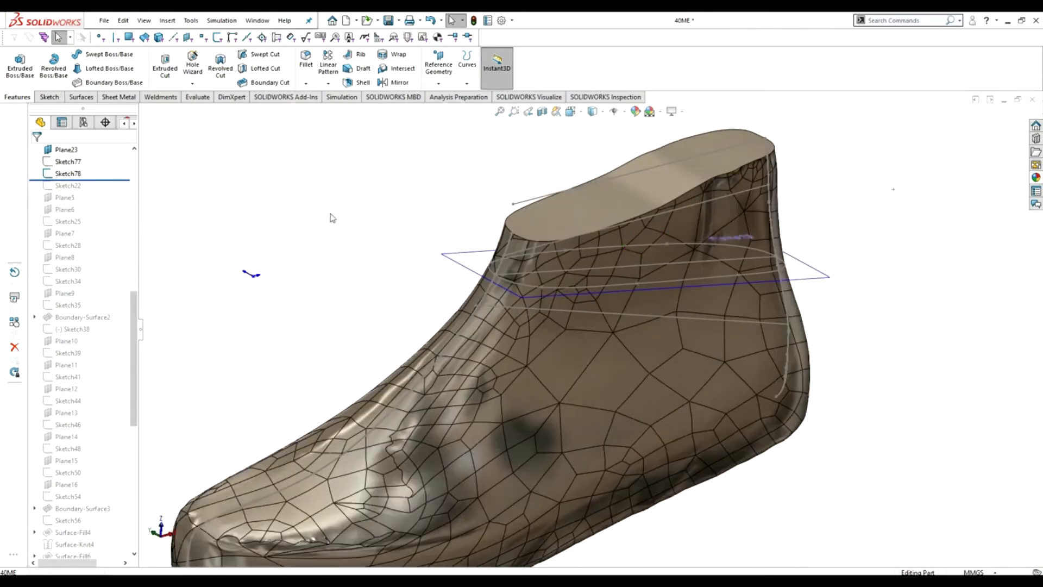
left_click_drag(79, 179, 79, 514)
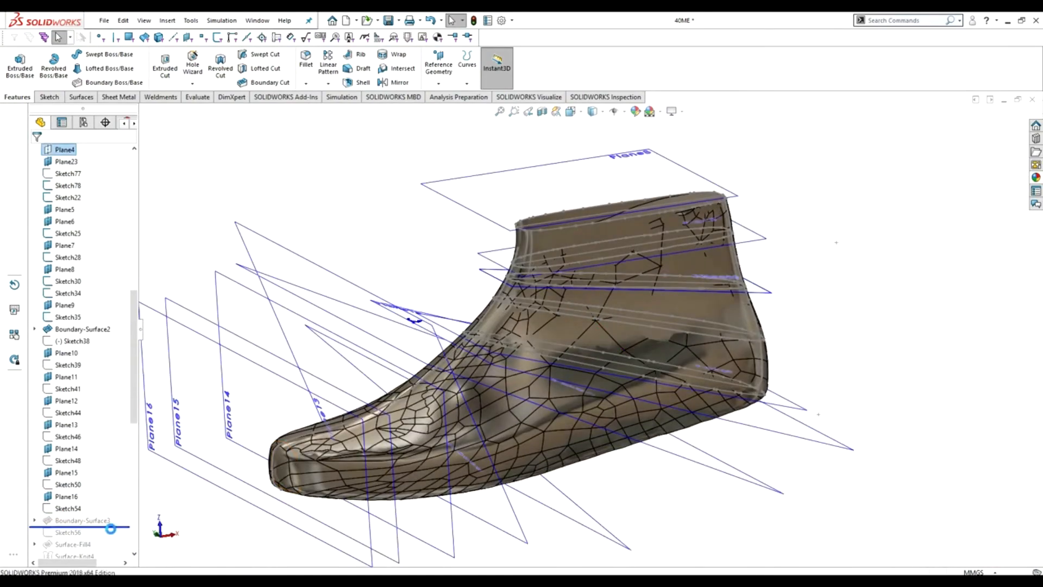
left_click_drag(111, 528, 111, 526)
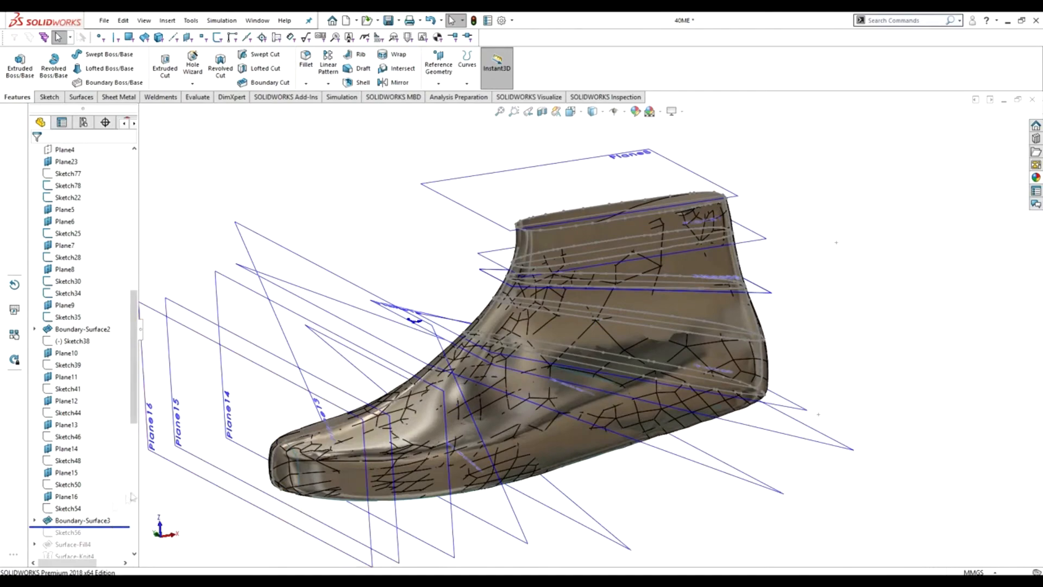
Review the Direction 1 and Direction 2 curves that define Boundary-Surface3.
right_click(81, 520)
left_click(70, 314)
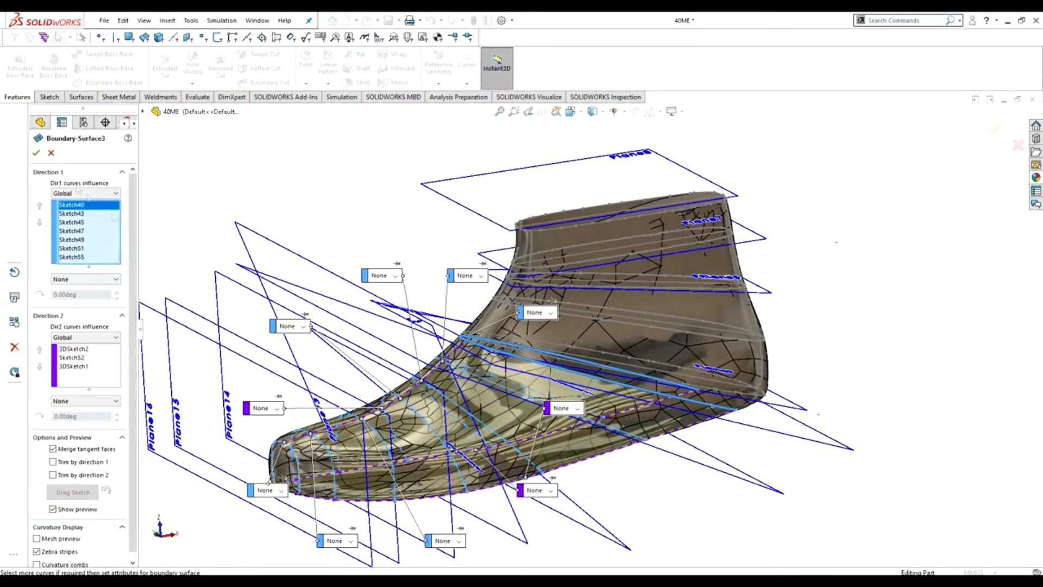
key("Return")
left_click(521, 238)
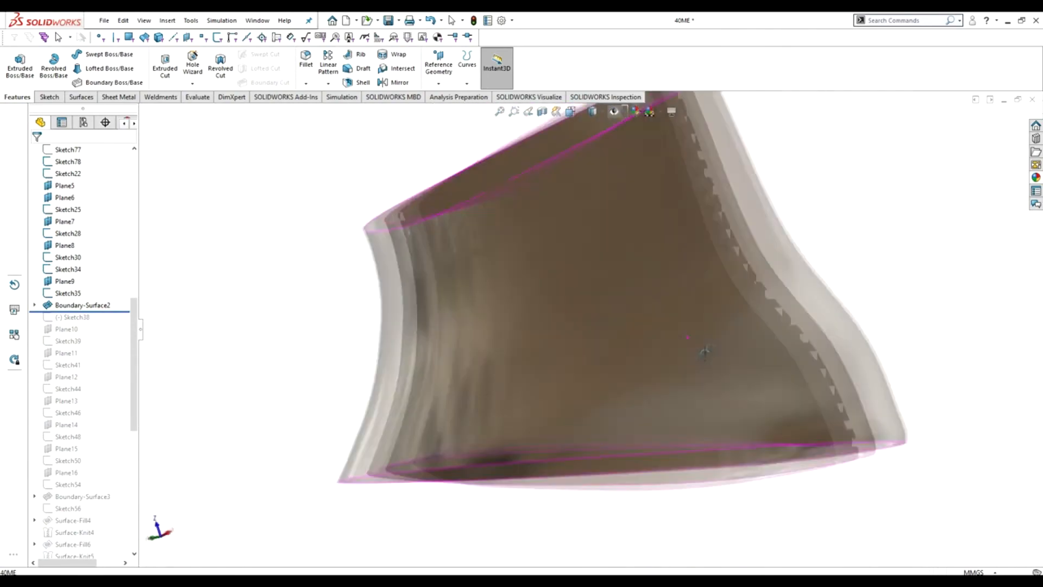
Show the hidden Surface-Knit3 solid body together with the ankle surface.
right_click(65, 305)
left_click(93, 263)
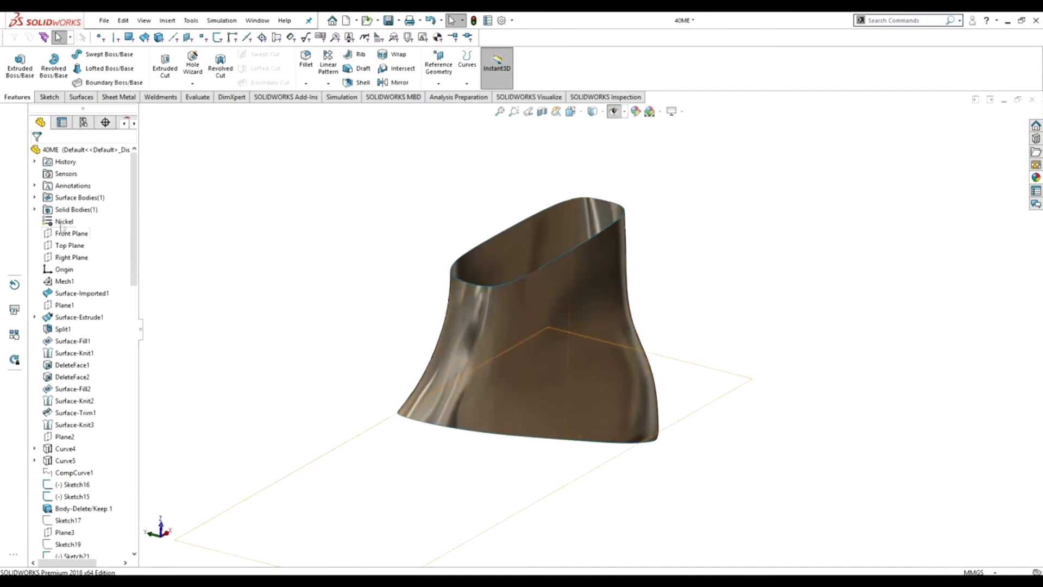
right_click(82, 217)
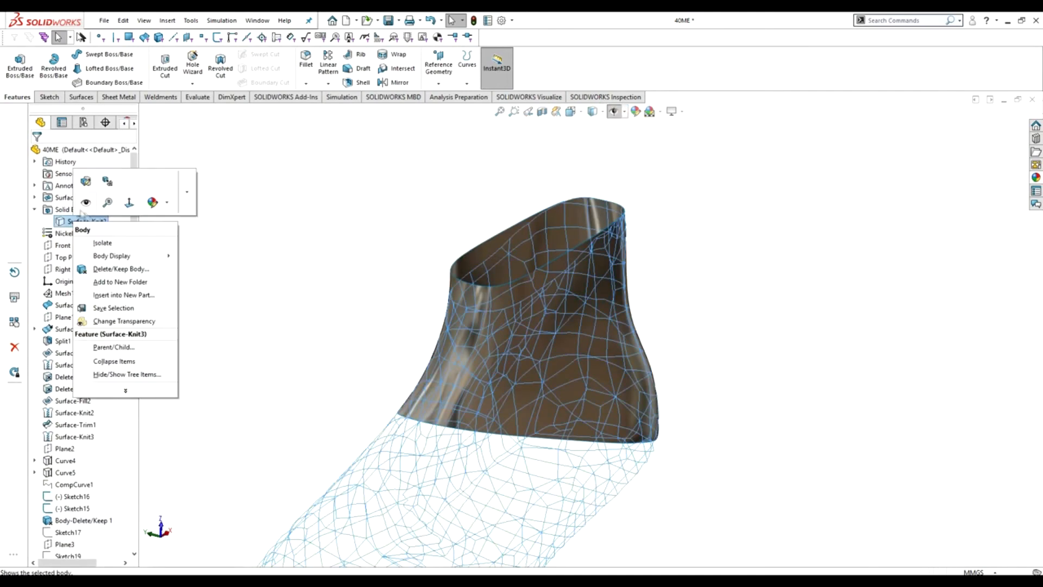
key("Escape")
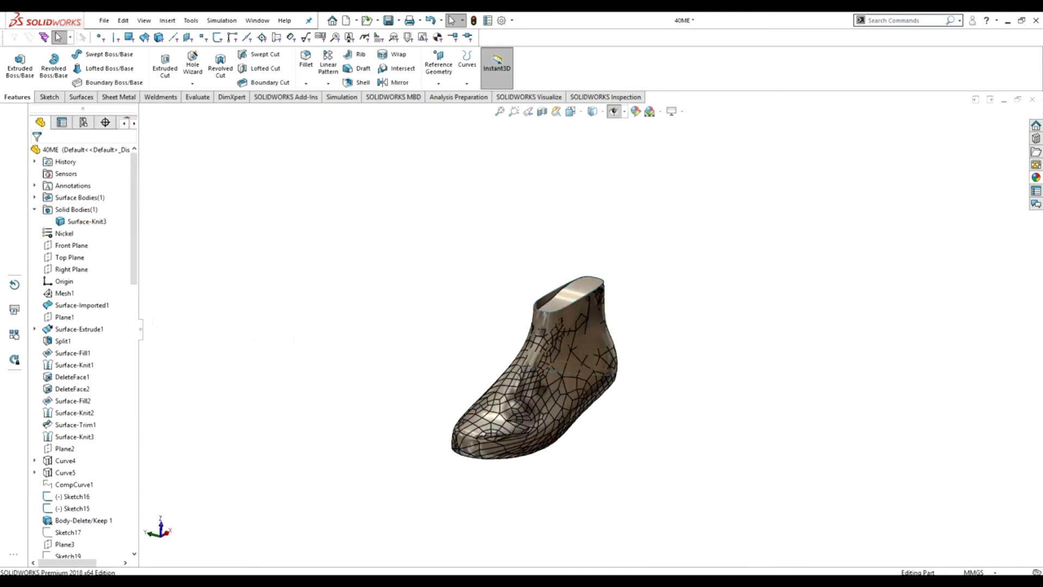
Roll the feature history forward past Boundary-Surface3 and hide the Surface-Knit3 solid body, leaving both boundary surfaces displayed.
left_click_drag(125, 304, 112, 441)
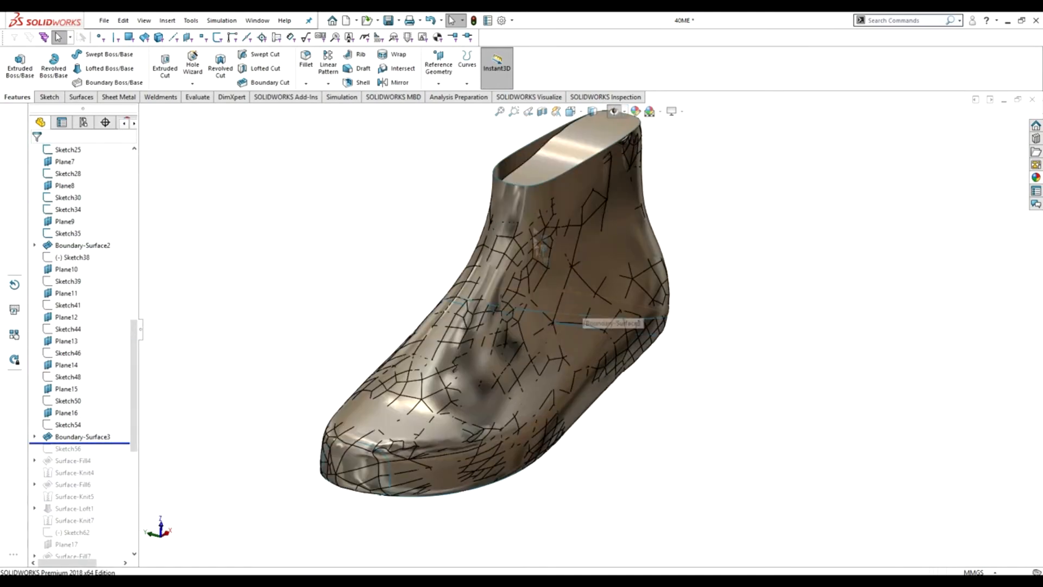
right_click(543, 101)
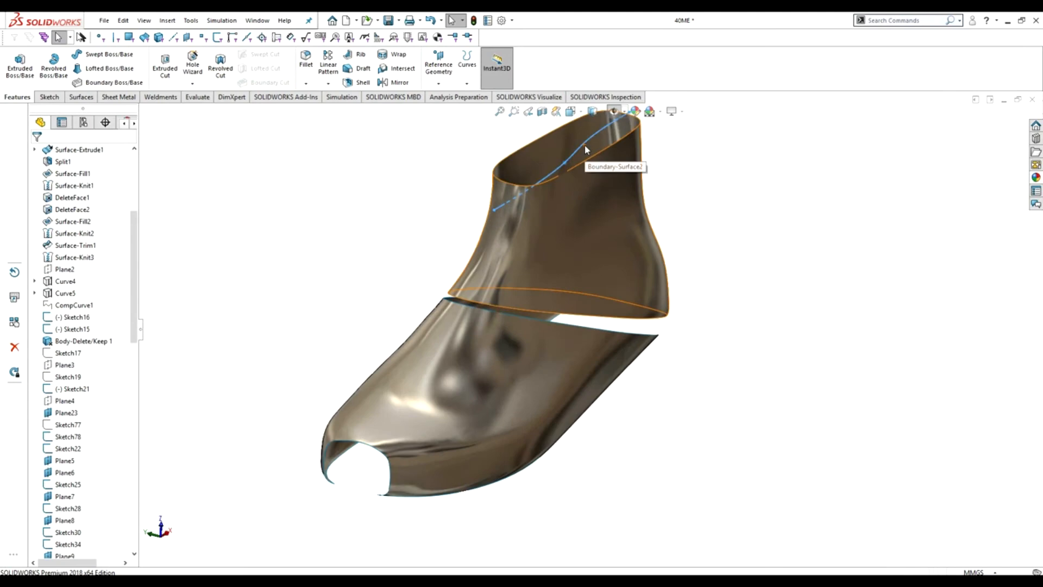
left_click_drag(134, 272, 134, 212)
right_click(86, 222)
key("Escape")
middle_click_drag(641, 293, 553, 237)
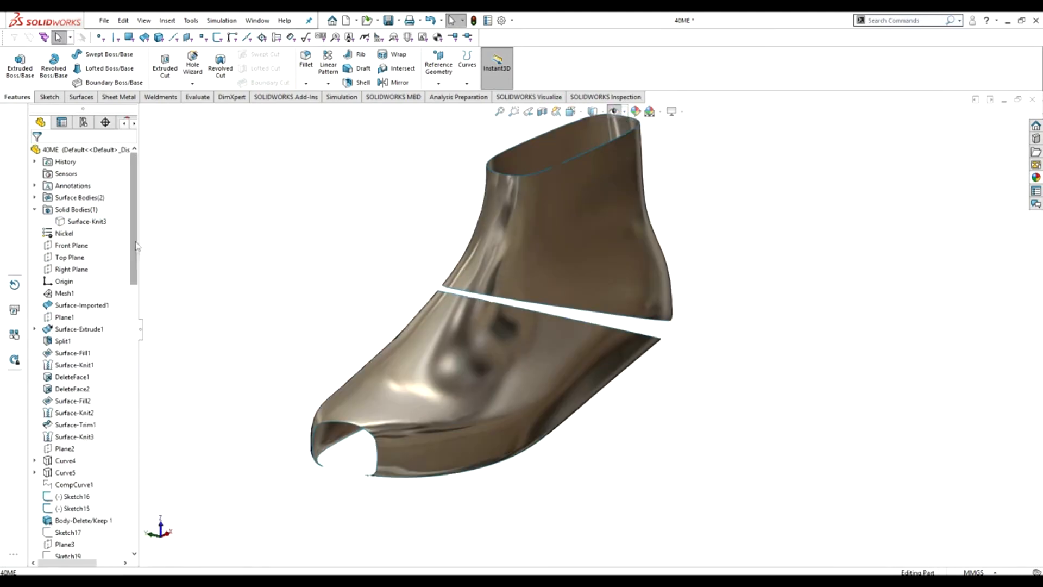
Roll the feature history forward past Boundary-Surface9, bringing in the fill, knit, loft and trim features before it.
left_click_drag(134, 218, 113, 424)
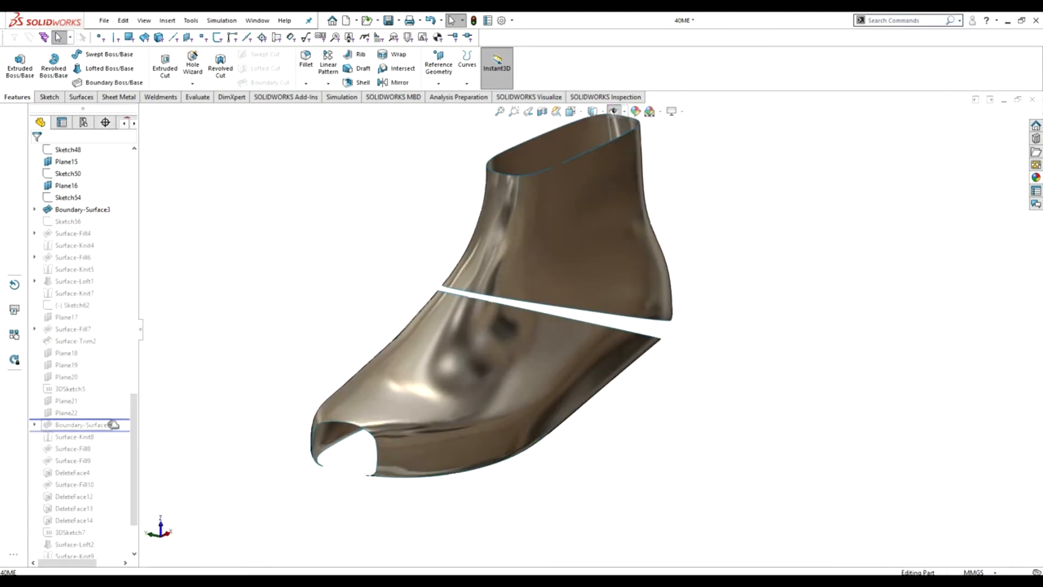
left_click_drag(109, 539, 117, 360)
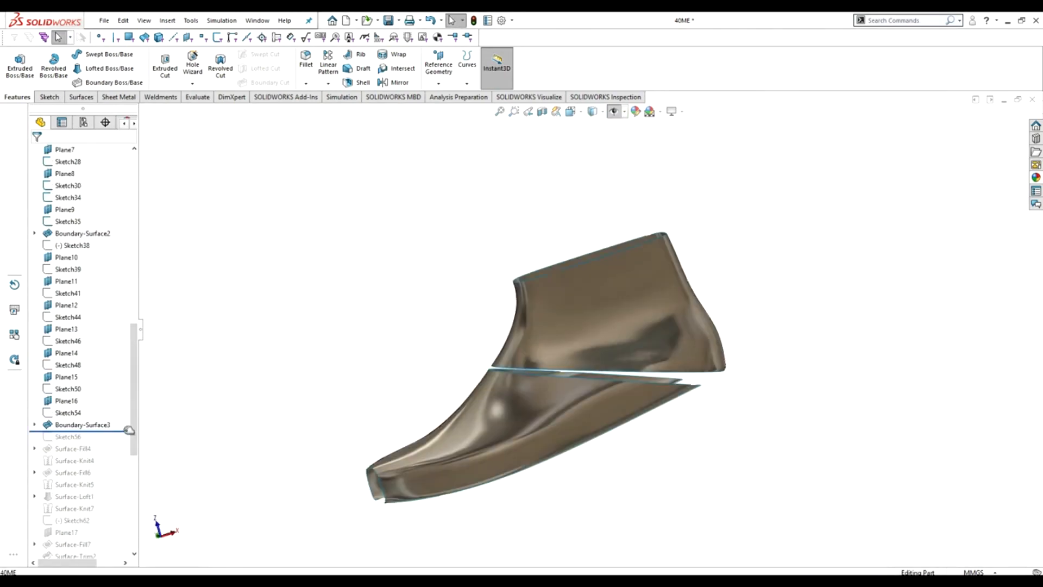
mouse_move(110, 489)
left_mouse_down()
mouse_move(106, 511)
mouse_move(121, 402)
left_mouse_up()
mouse_move(118, 451)
left_mouse_down()
mouse_move(124, 538)
mouse_move(124, 432)
left_mouse_up()
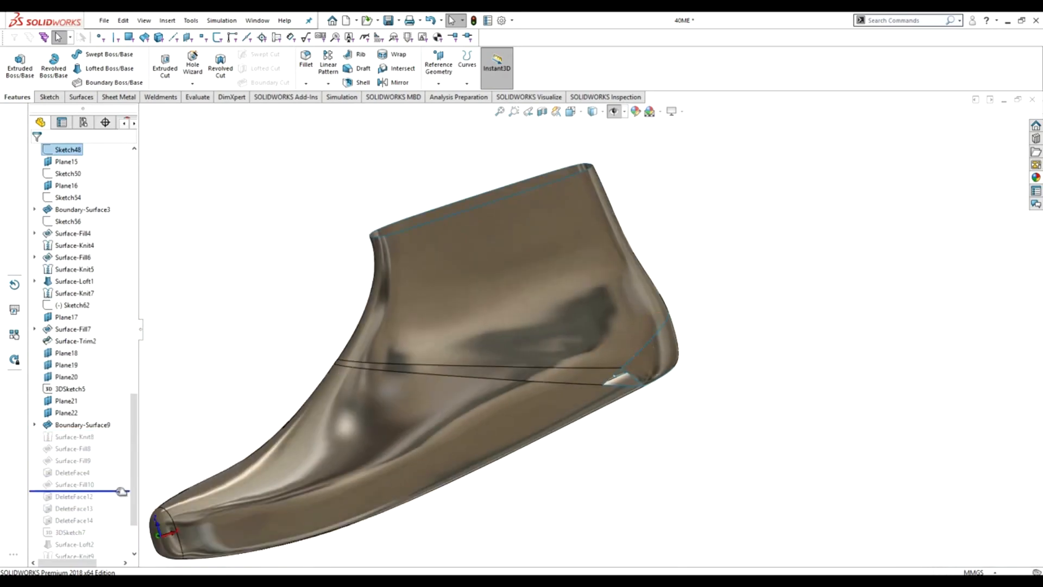
Roll the feature history forward to its end, past DeleteFace18, and inspect the completed foot model.
left_click_drag(123, 490, 107, 542)
middle_click_drag(428, 434, 652, 347)
scroll(652, 348, "up", 2)
left_click_drag(124, 491, 123, 502)
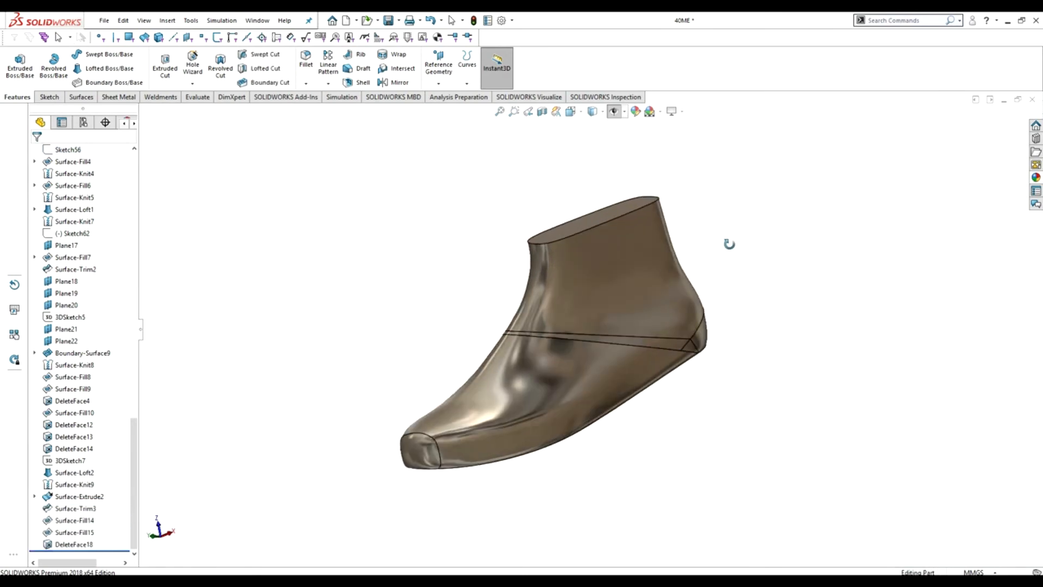
scroll(621, 326, "down", 2)
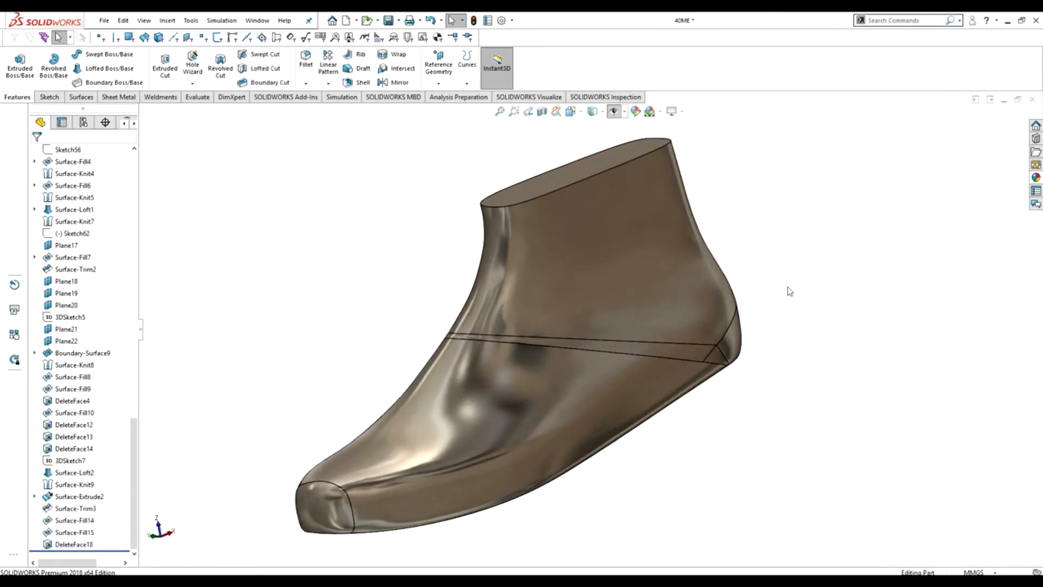